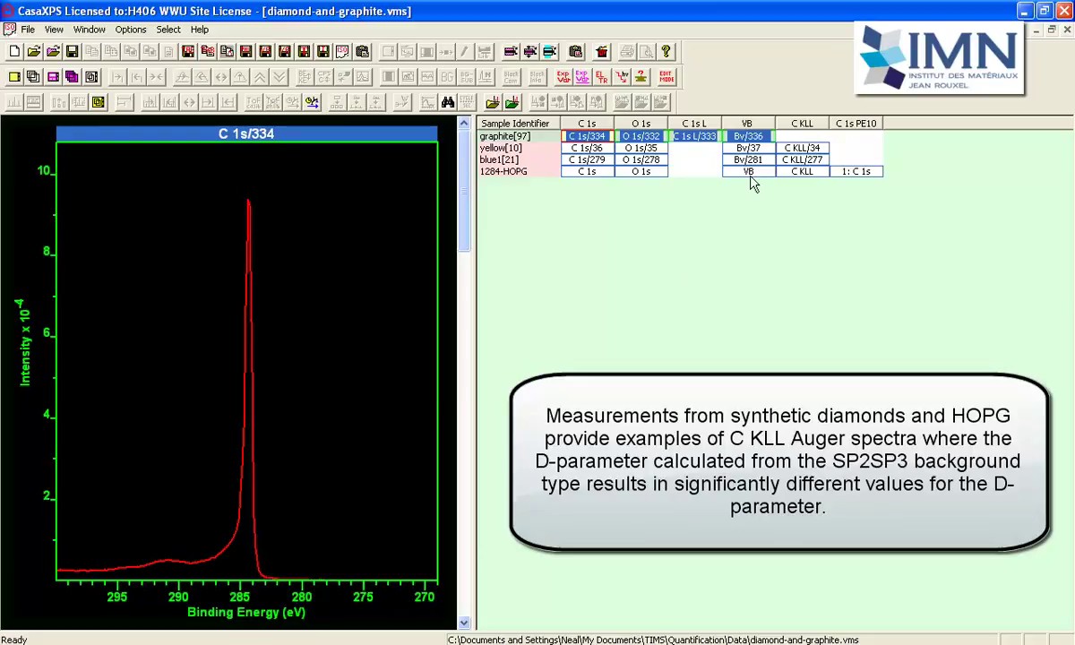
# Compare the C KLL spectra of the yellow[10], blue1[21] and 1284-HOPG samples, leaving the 1284-HOPG spectrum displayed
pyautogui.click(801, 151)
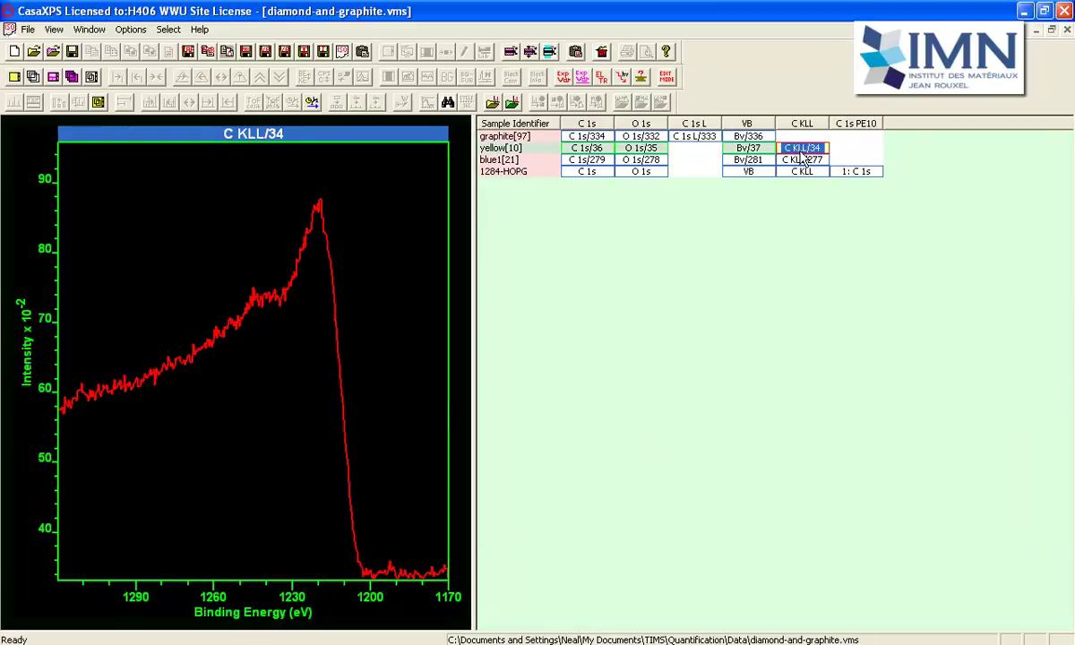
pyautogui.click(803, 165)
pyautogui.click(796, 172)
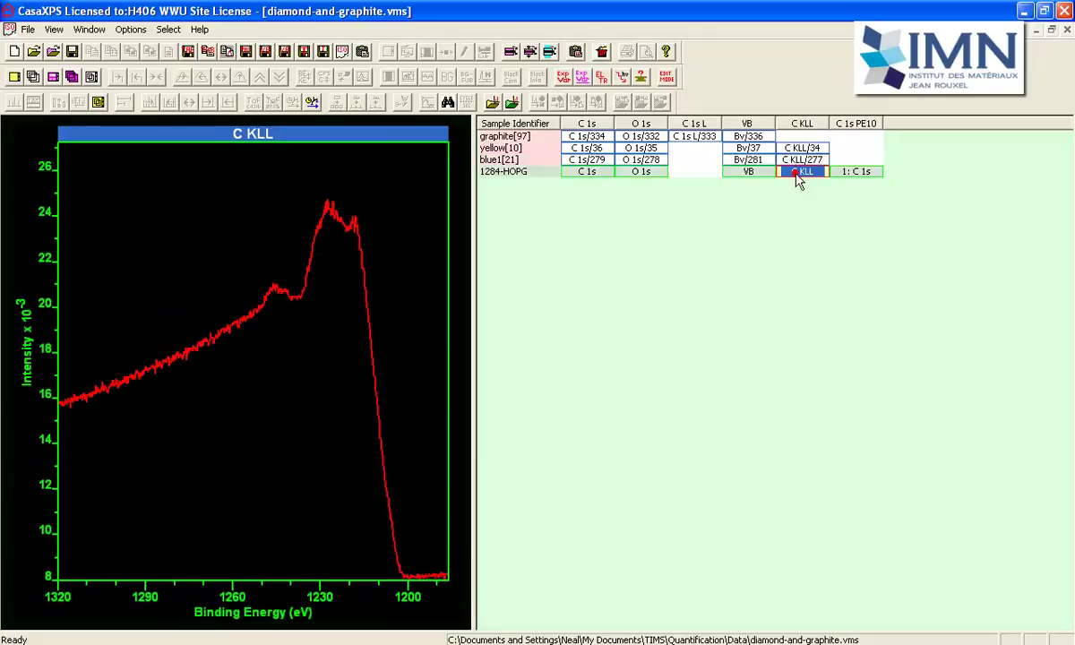
pyautogui.click(800, 149)
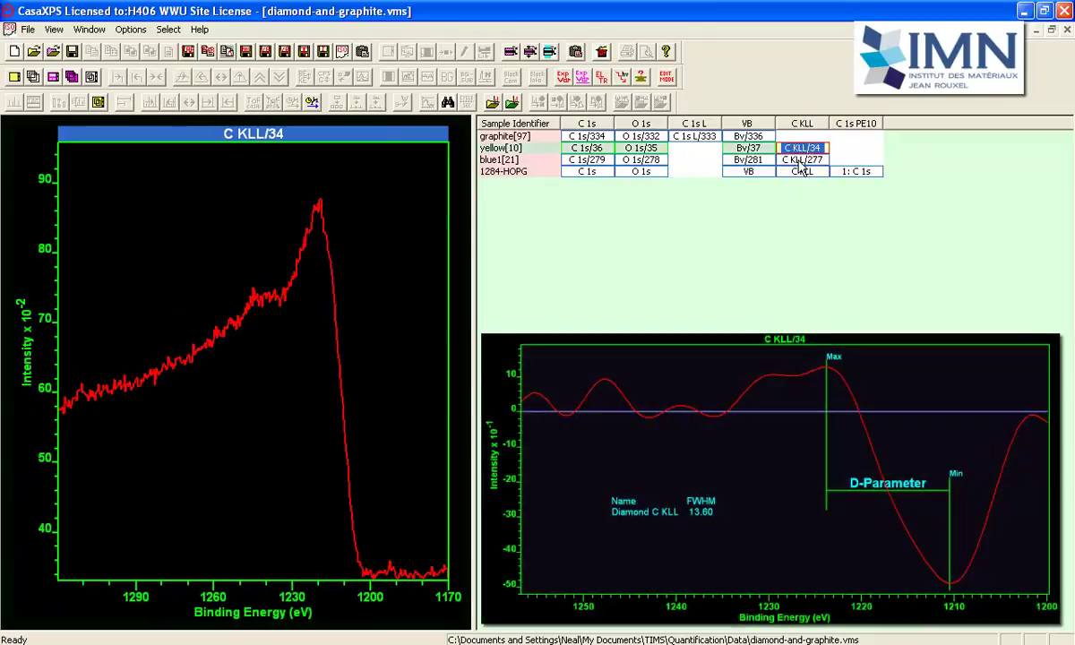
pyautogui.click(803, 160)
pyautogui.click(796, 172)
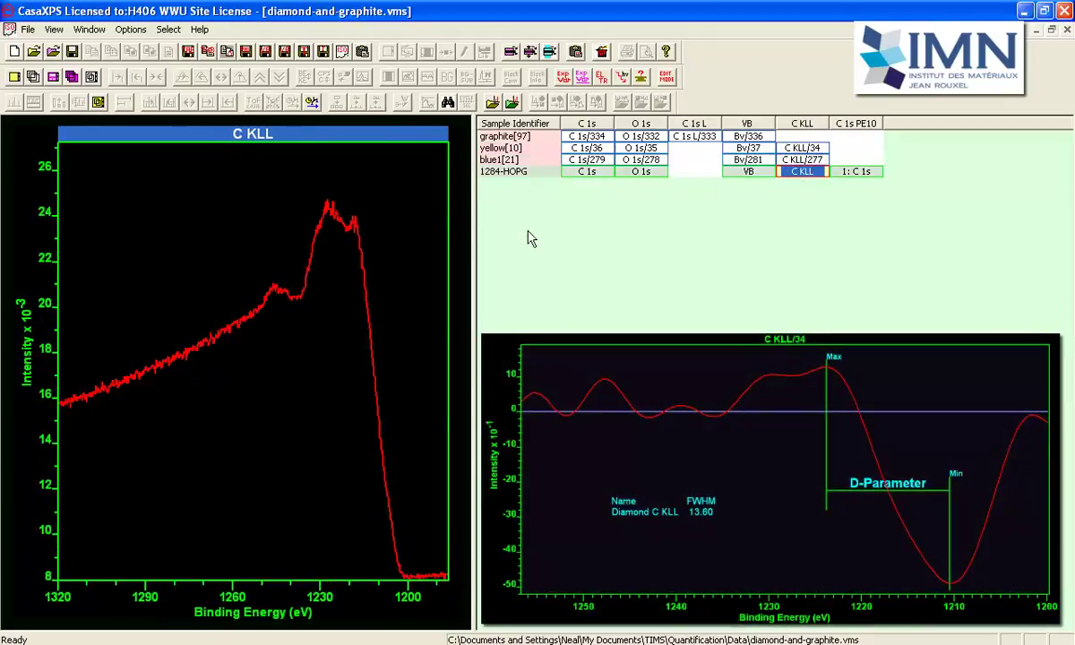
# Differentiate the 1284-HOPG C KLL spectrum directly with the SG Quadratic method and a smoothing width of 5
pyautogui.click(409, 207)
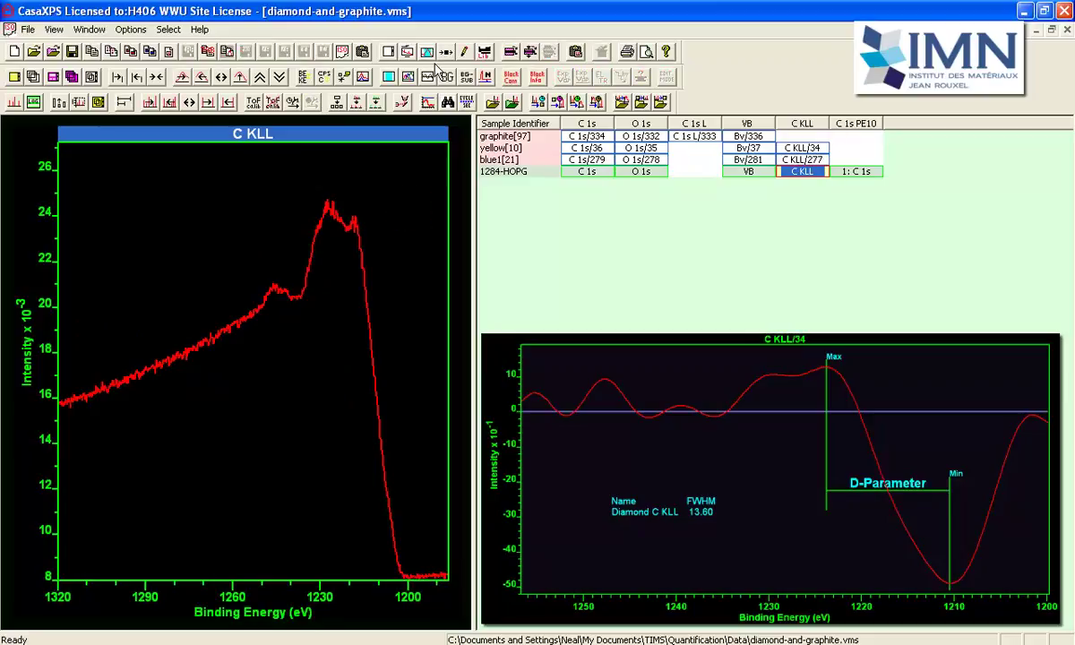
pyautogui.click(427, 101)
pyautogui.moveTo(436, 136); pyautogui.dragTo(647, 189)
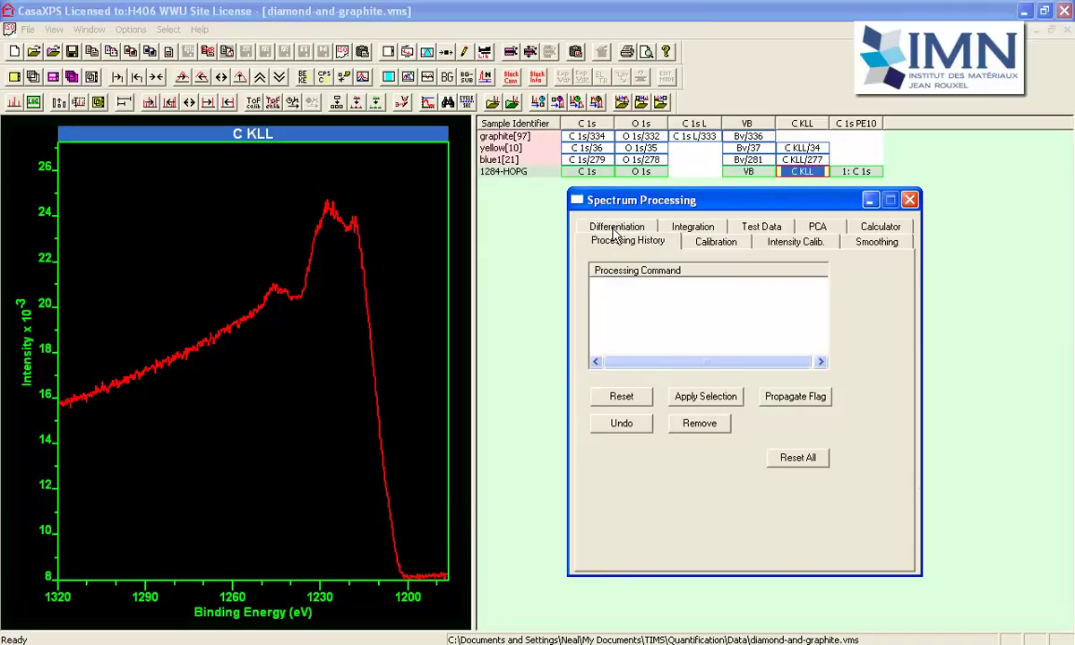
pyautogui.click(616, 229)
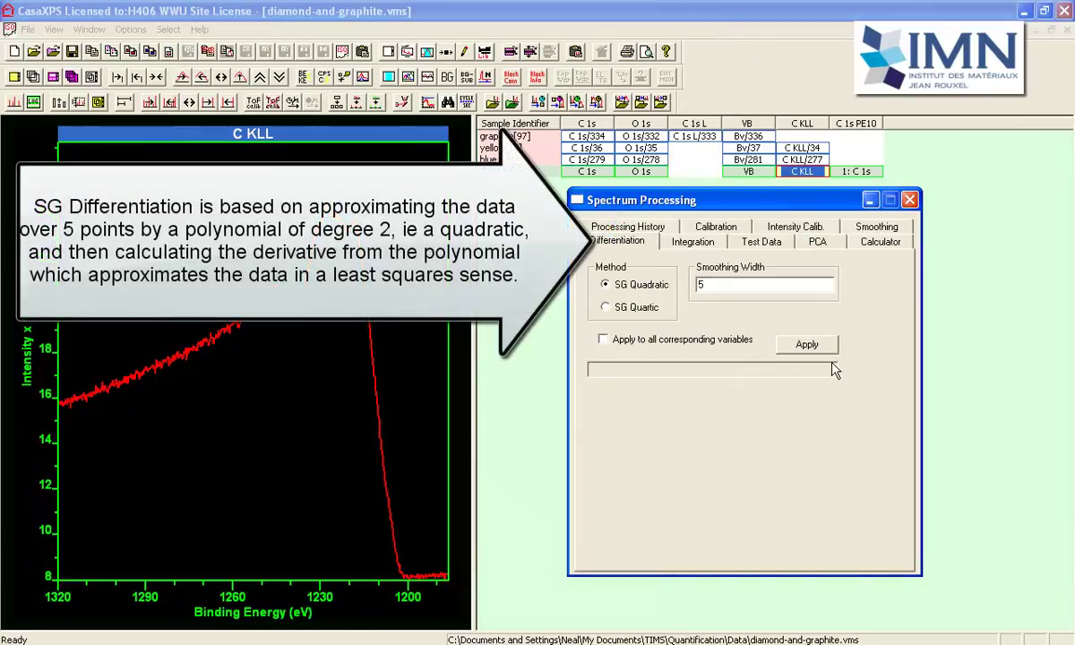
pyautogui.click(797, 345)
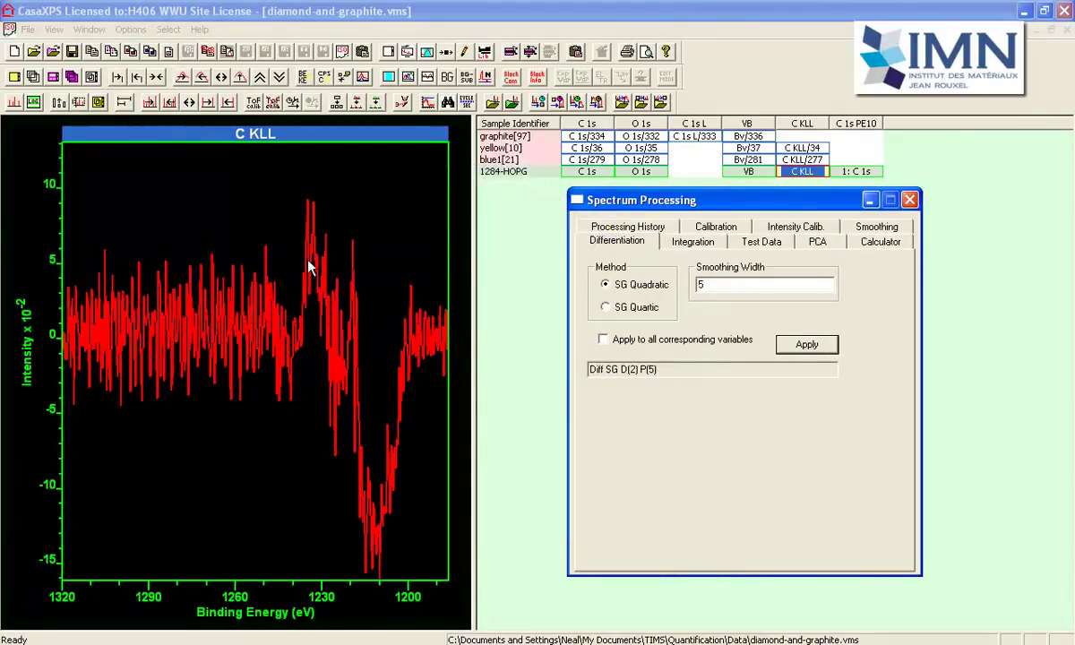
# Mark the span between the noisy derivative's maximum and minimum, and undo the differentiation in the processing history
pyautogui.moveTo(311, 208); pyautogui.dragTo(372, 544)
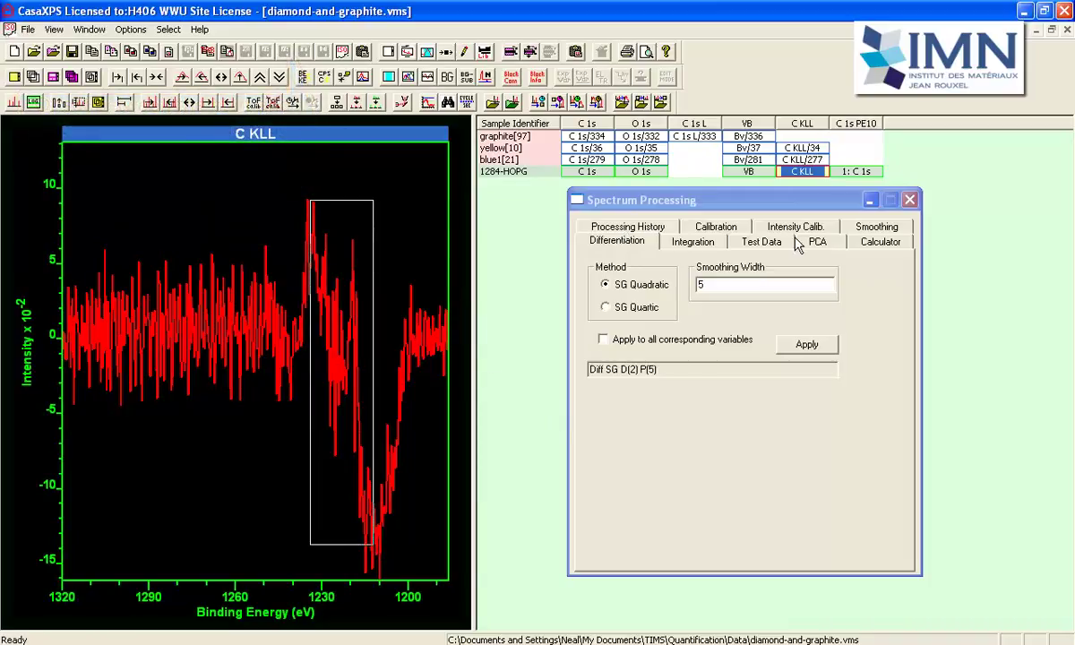
pyautogui.click(629, 228)
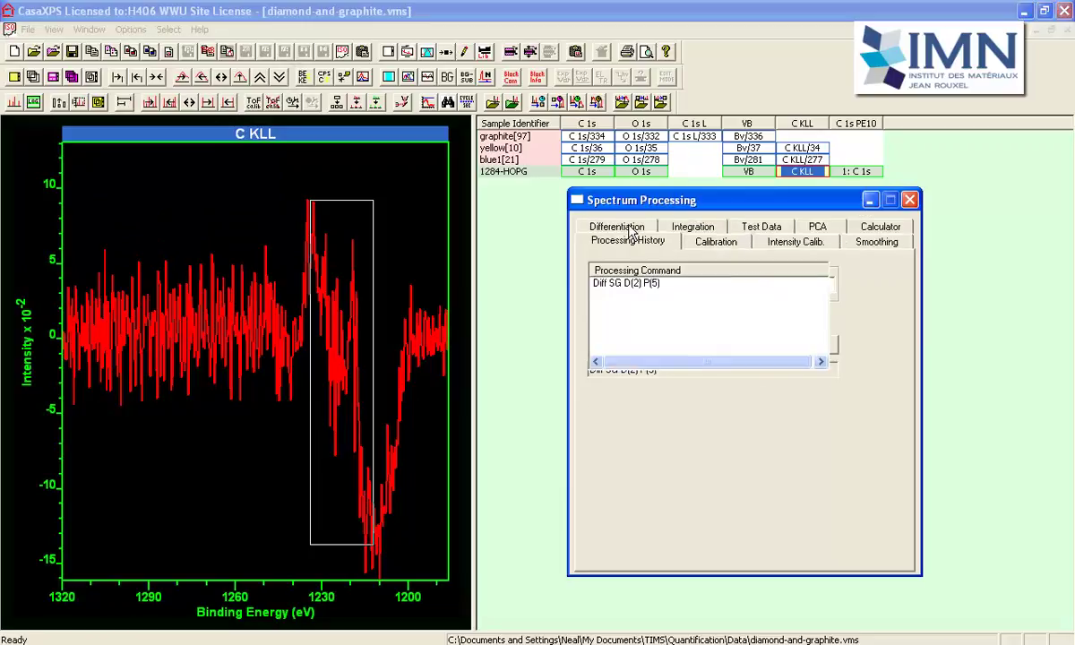
pyautogui.click(619, 427)
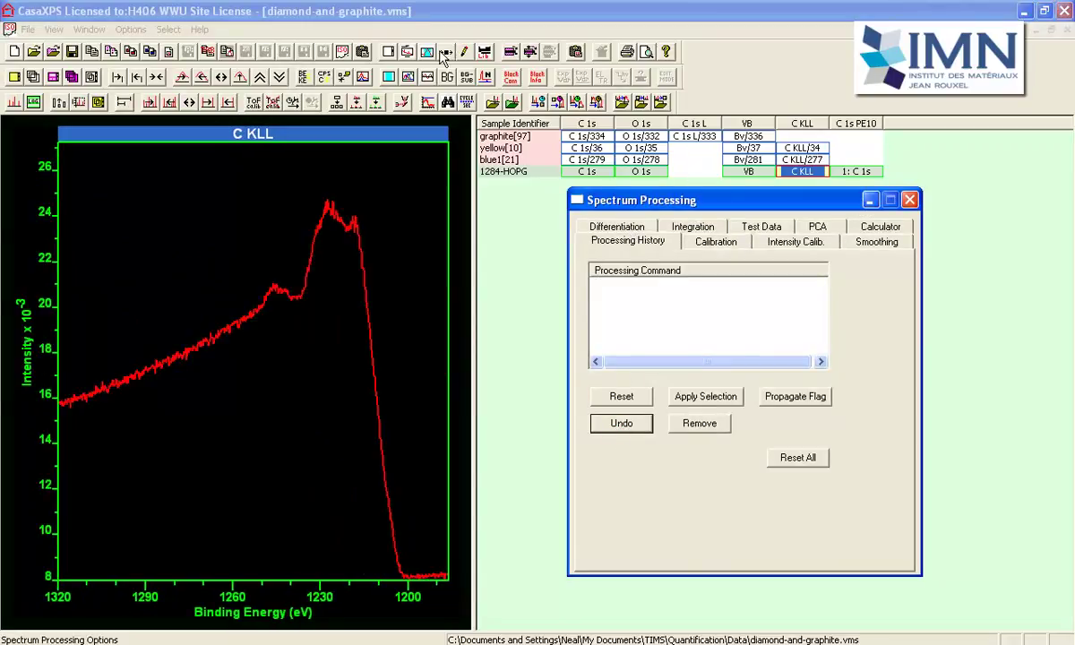
# Create a quantification region on the C KLL spectrum and set its background type to Poly Regression
pyautogui.click(406, 51)
pyautogui.moveTo(440, 118); pyautogui.dragTo(686, 139)
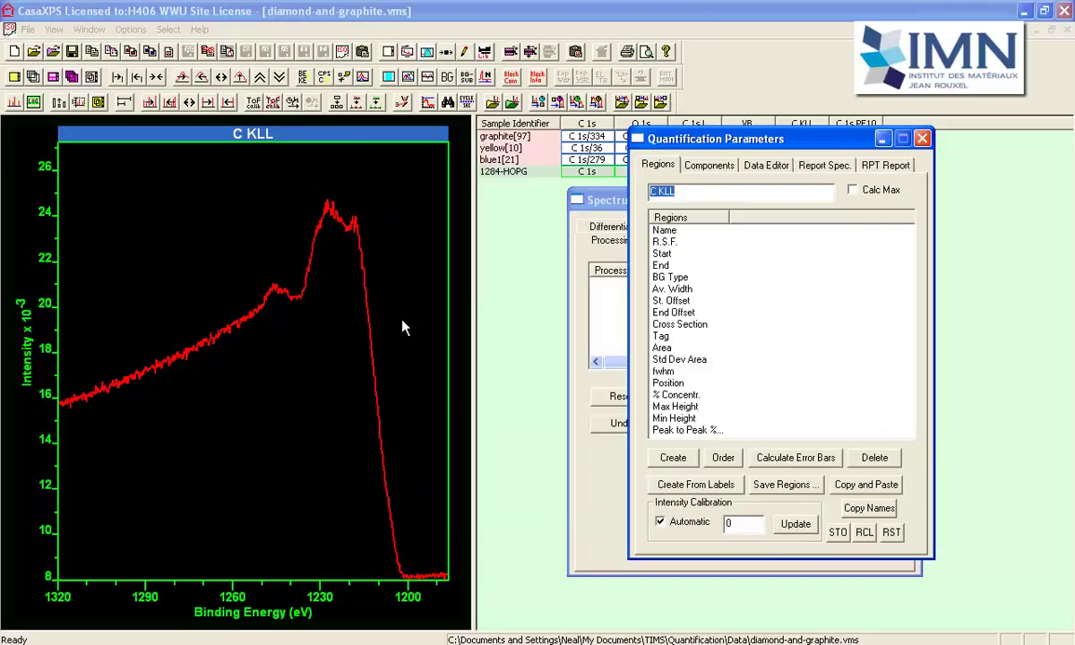
pyautogui.click(673, 458)
pyautogui.click(765, 278)
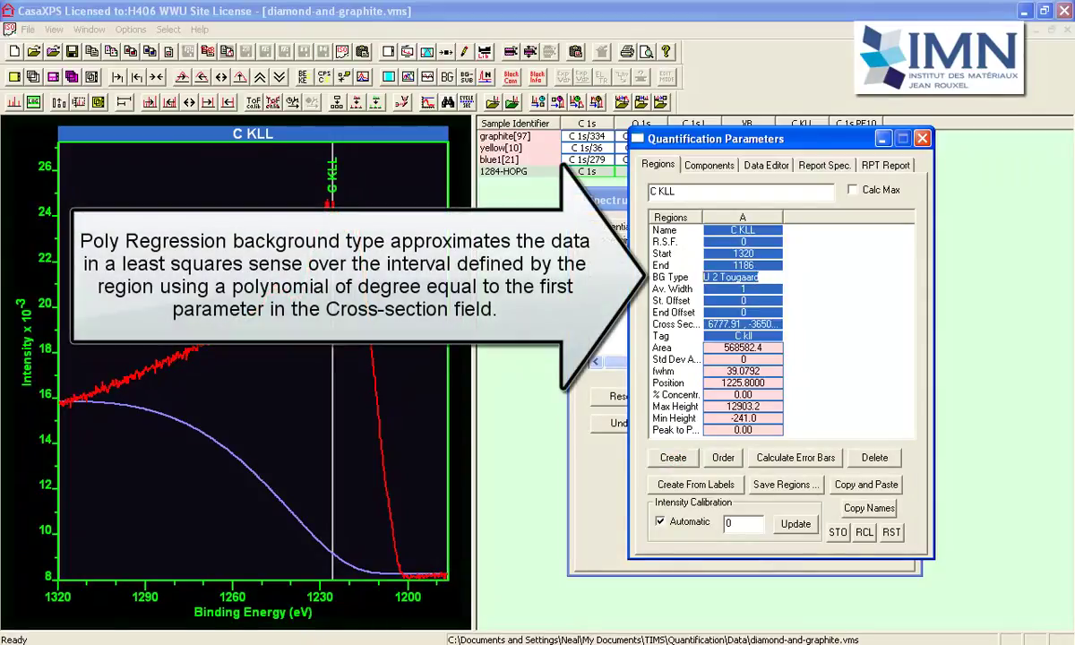
pyautogui.write('pr')
pyautogui.press('Return')
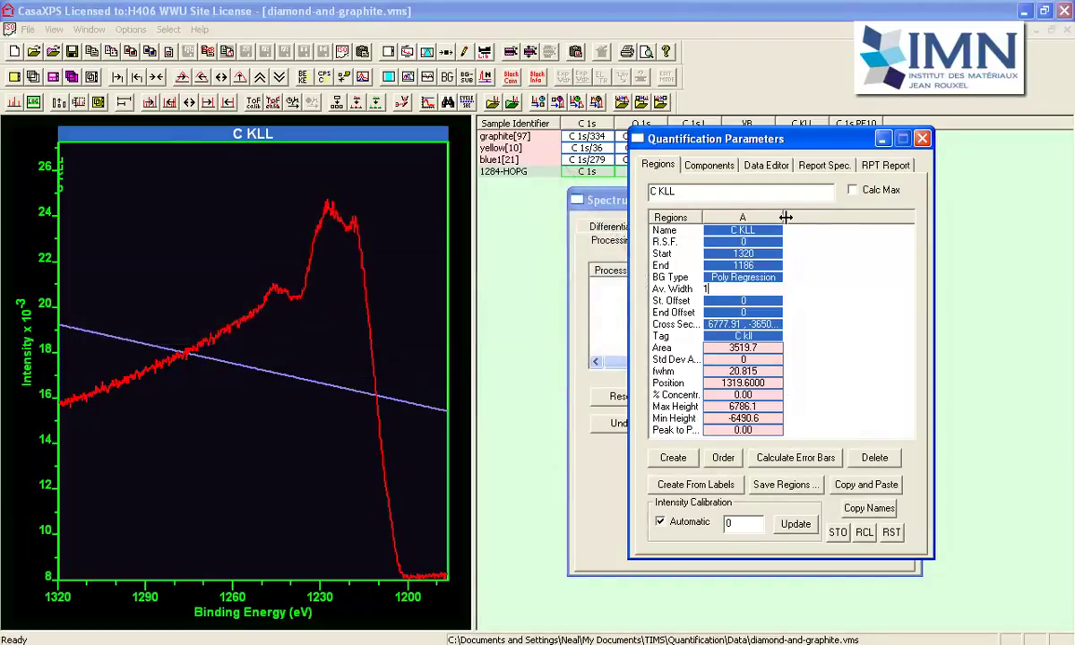
# Set the first cross-section parameter of the C KLL region to 31 as the polynomial degree
pyautogui.moveTo(785, 217); pyautogui.dragTo(829, 217)
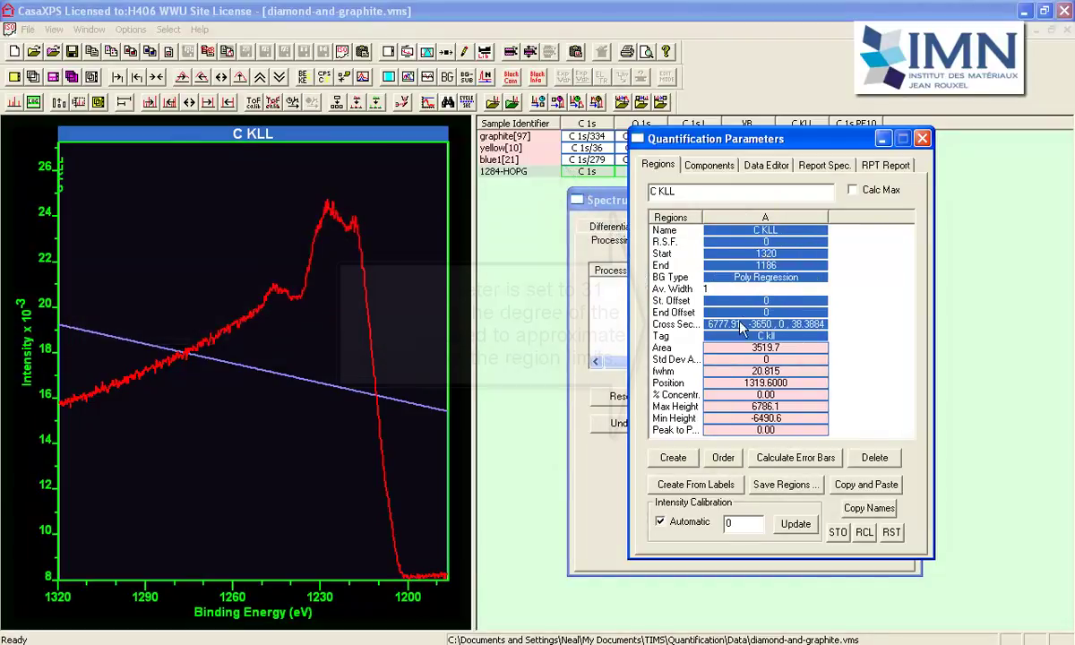
pyautogui.click(735, 323)
pyautogui.doubleClick(735, 323)
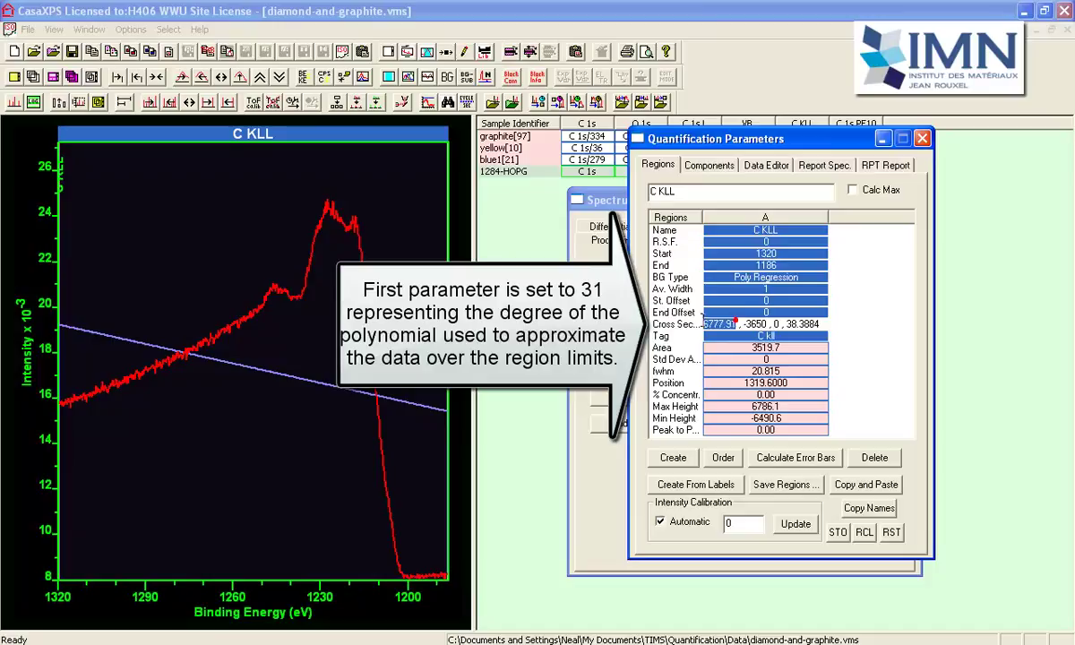
pyautogui.write('31')
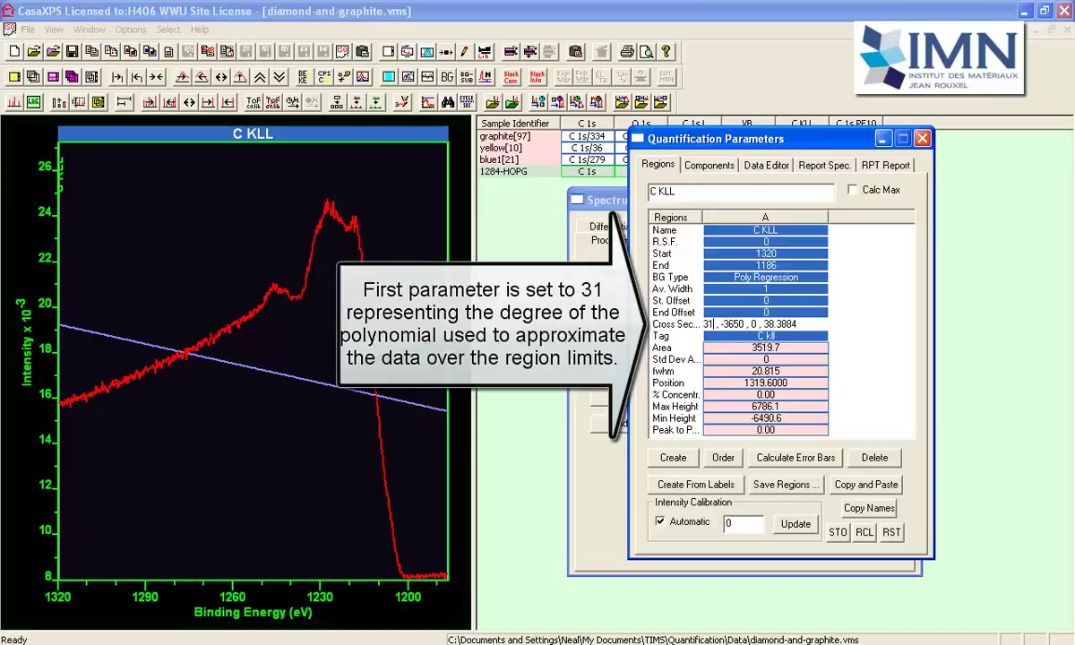
pyautogui.press('Return')
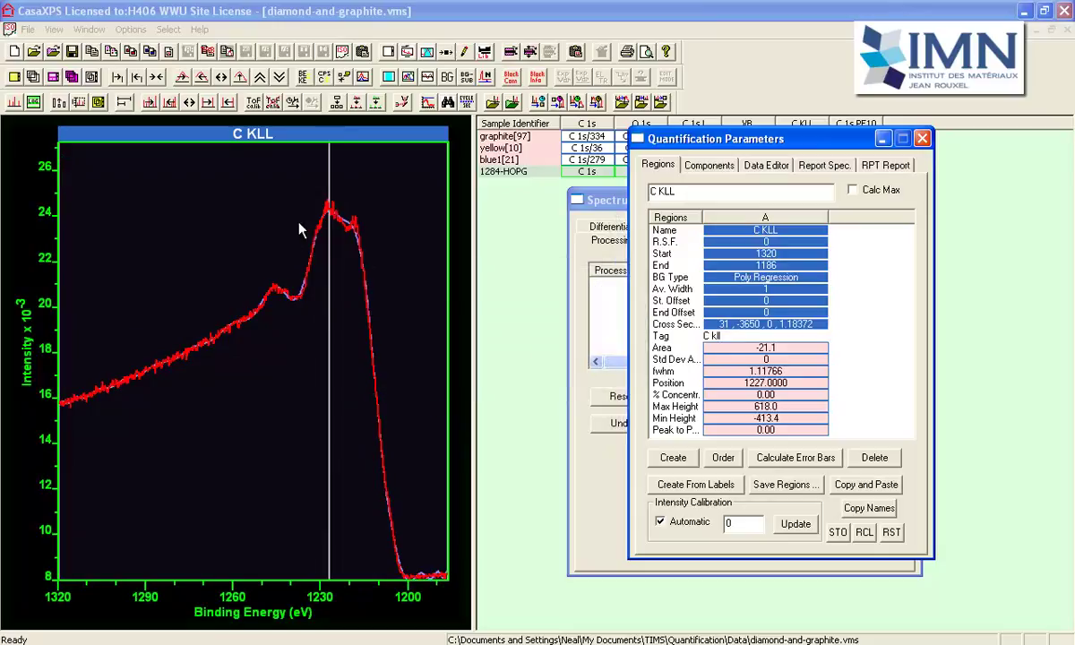
# Display the fit residual and narrow the C KLL region to start at about 1266.7 eV and end at about 1198.43 eV
pyautogui.click(428, 78)
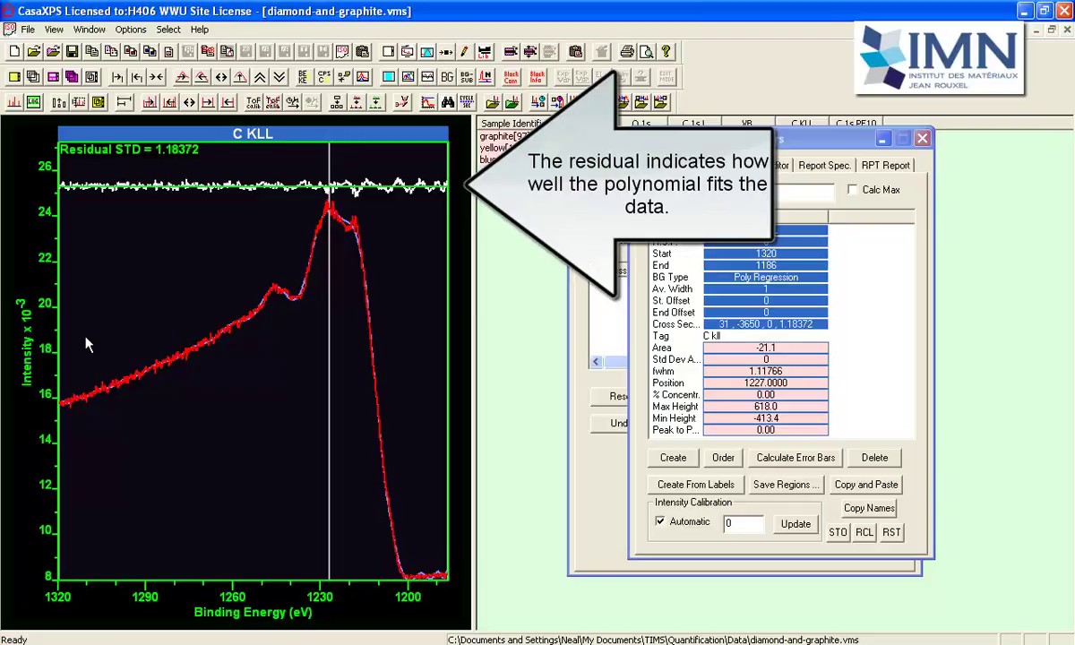
pyautogui.click(139, 328)
pyautogui.click(139, 333)
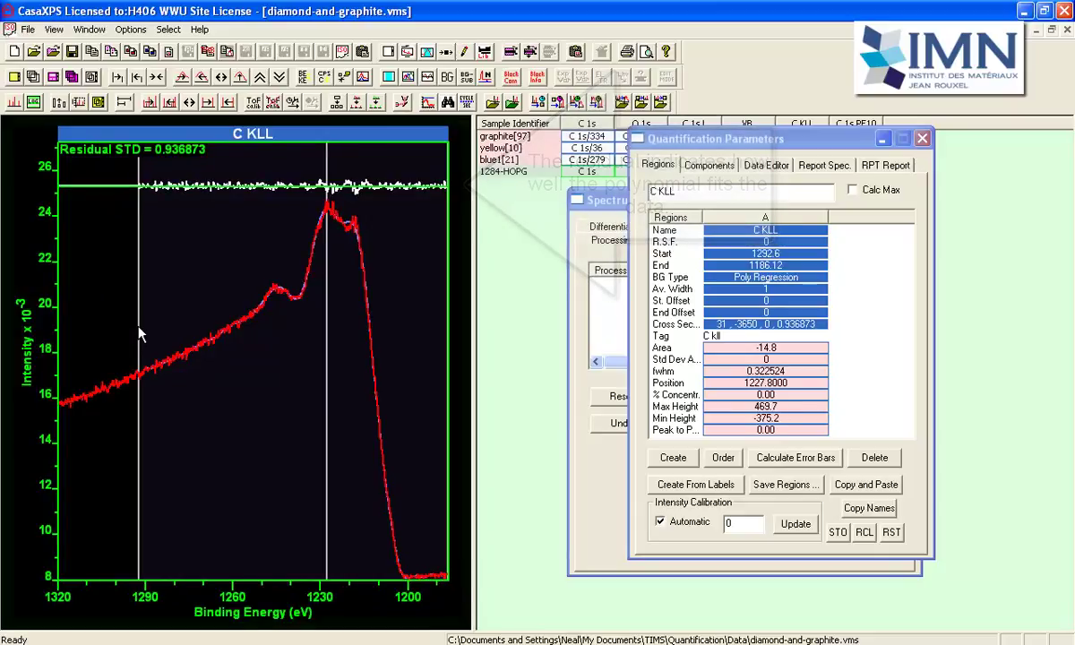
pyautogui.moveTo(435, 431); pyautogui.dragTo(423, 421)
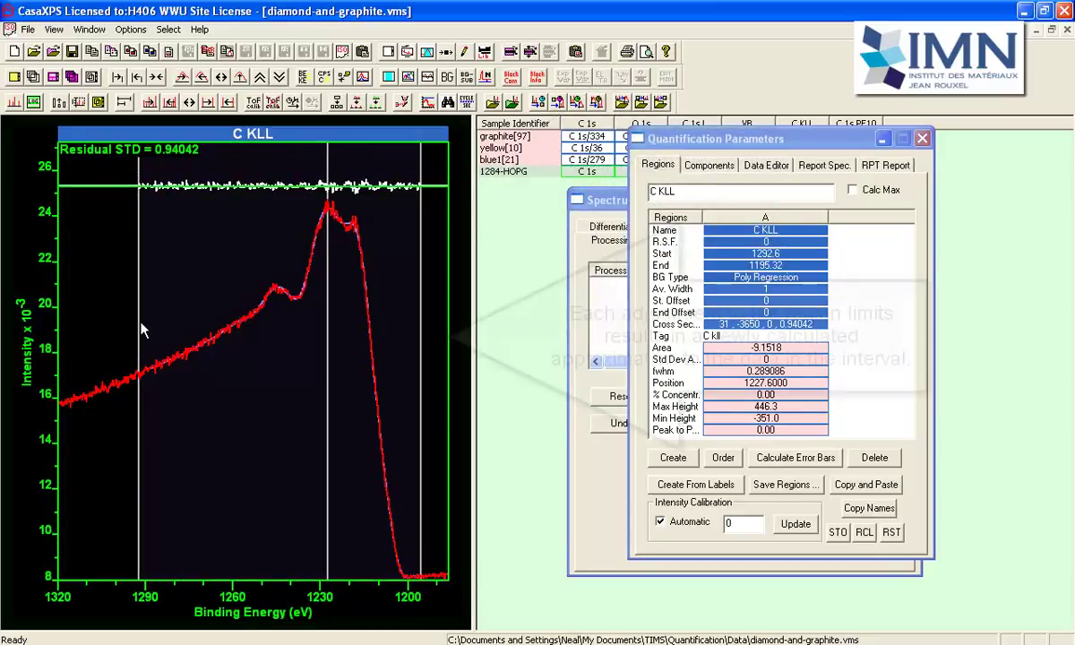
pyautogui.moveTo(143, 327); pyautogui.dragTo(174, 296)
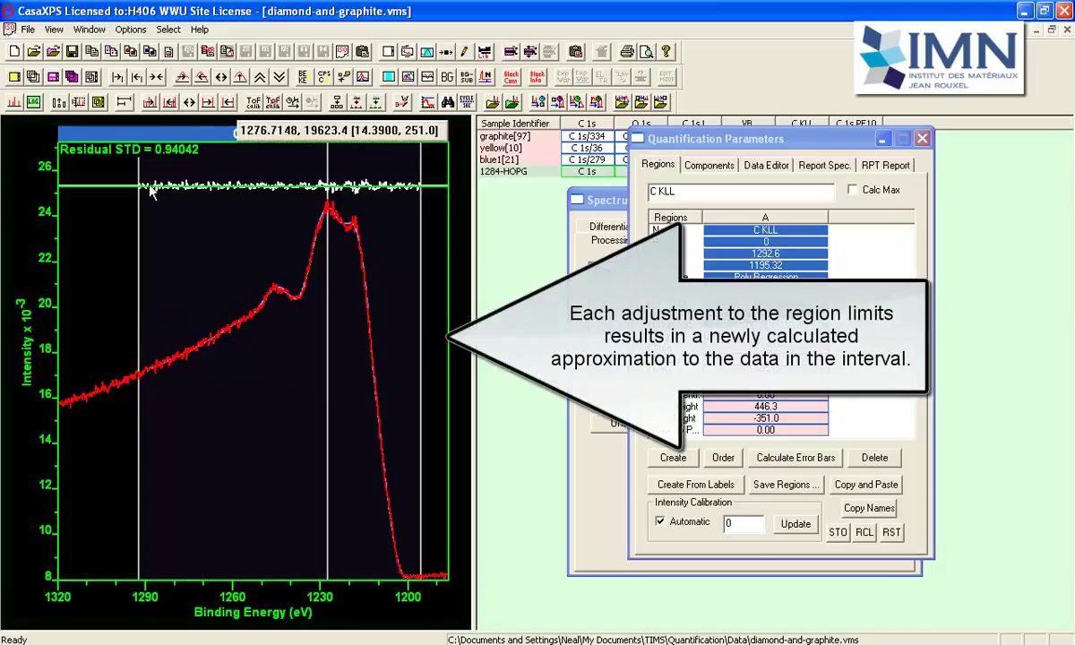
pyautogui.moveTo(194, 279); pyautogui.dragTo(215, 285)
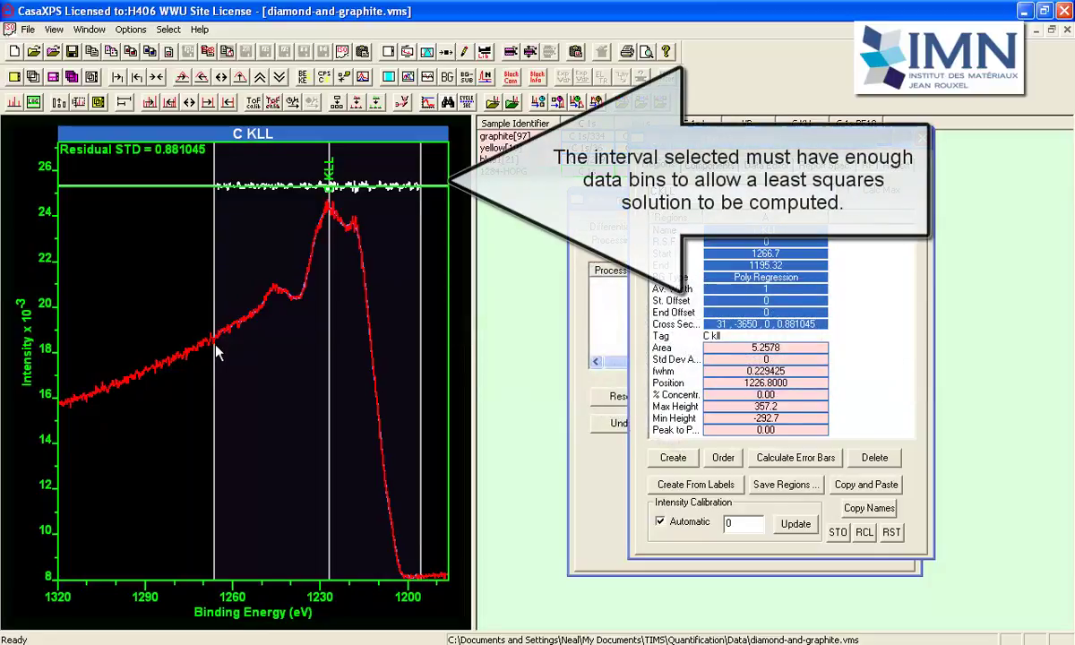
pyautogui.moveTo(420, 439); pyautogui.dragTo(416, 439)
pyautogui.moveTo(296, 299); pyautogui.dragTo(169, 195)
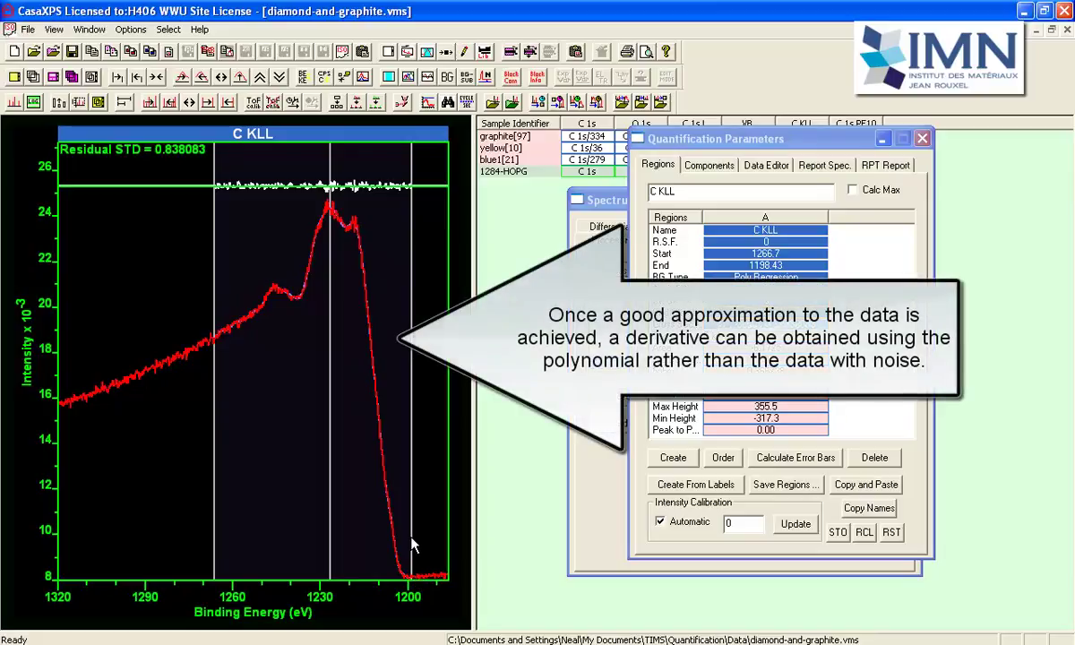
# Generate the derivative spectrum from the polynomial approximation with the Diff Synthetic Env. operation
pyautogui.click(605, 219)
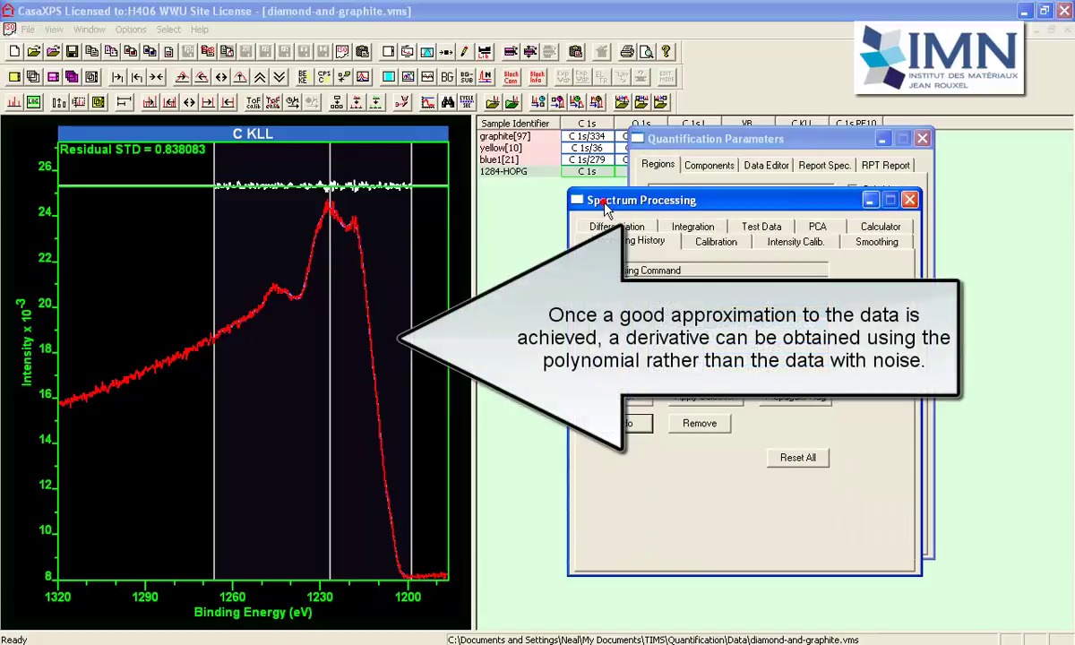
pyautogui.click(769, 223)
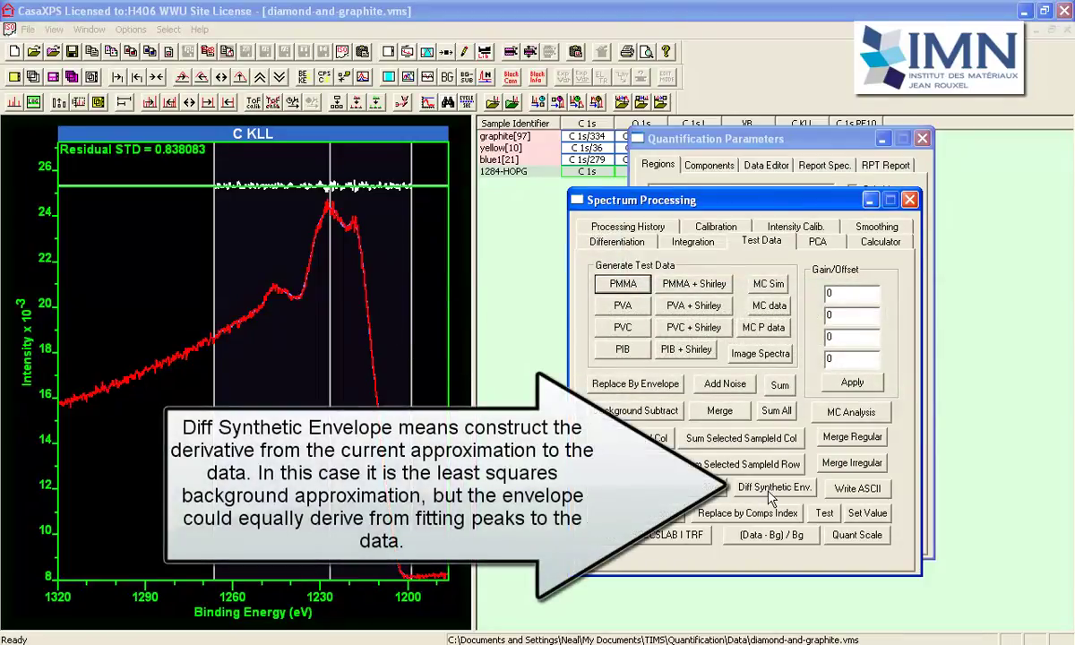
pyautogui.click(767, 490)
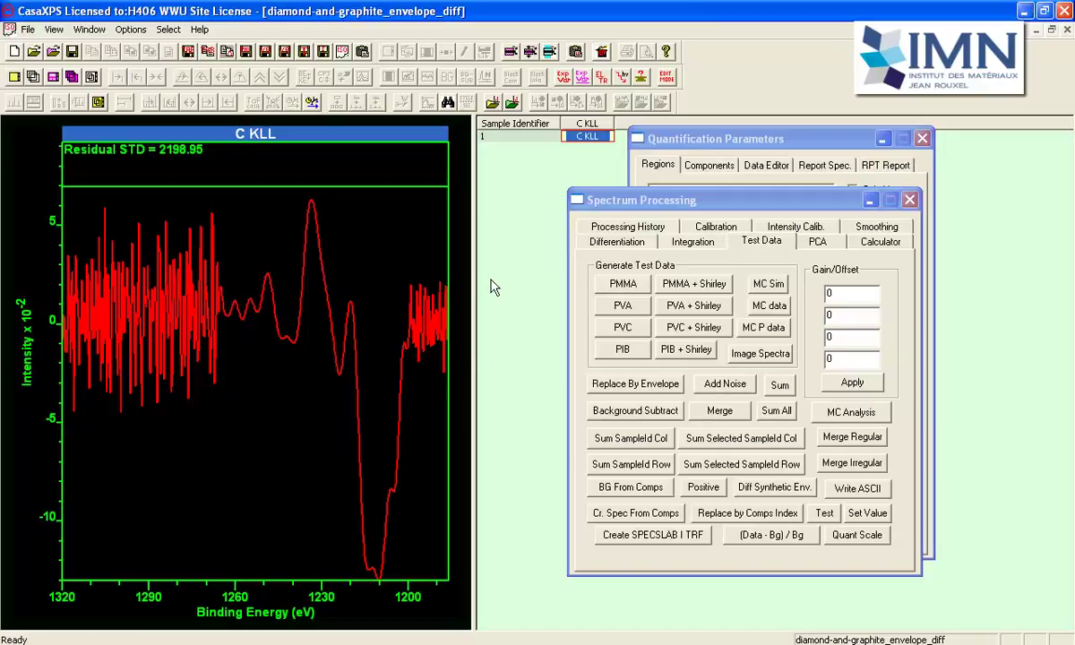
# Create a quantification region on the differentiated C KLL spectrum and hide the residual curve
pyautogui.click(638, 136)
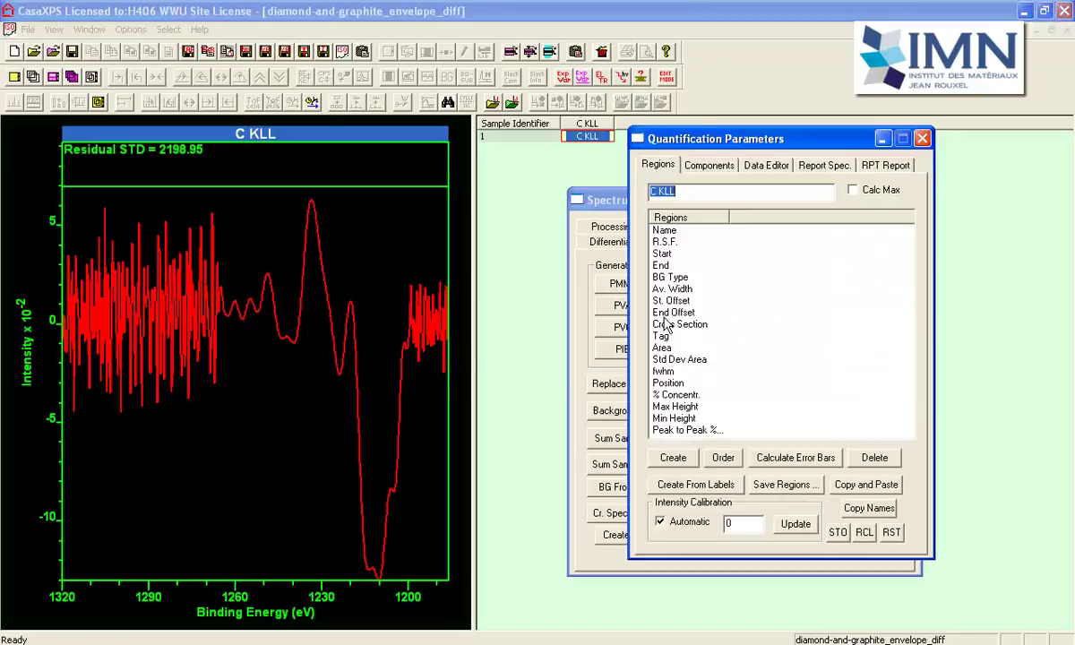
pyautogui.click(672, 458)
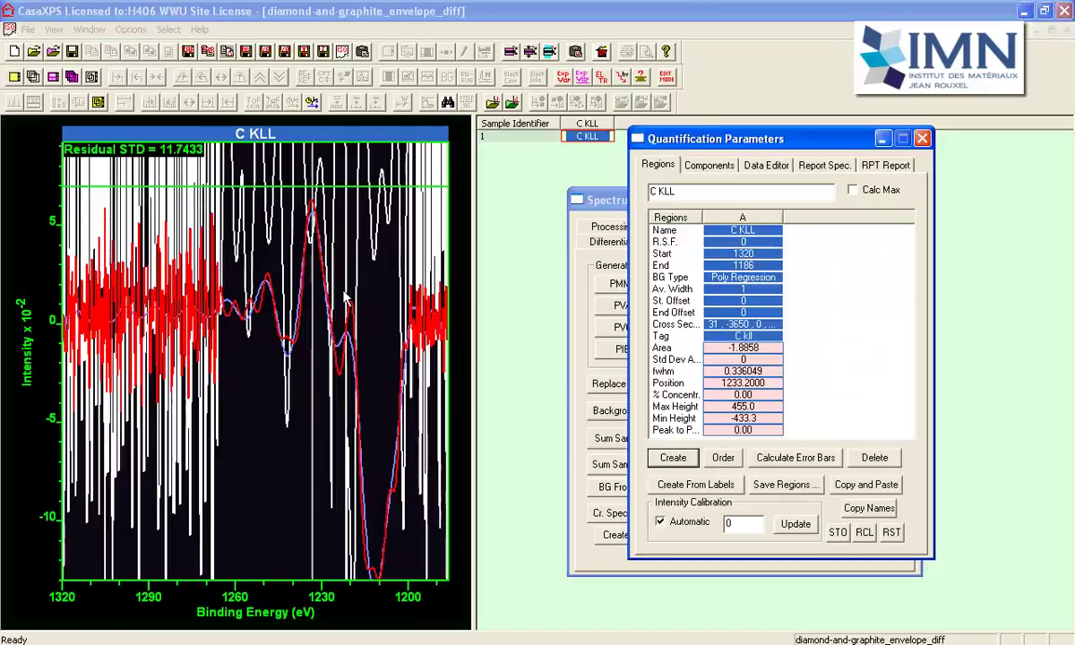
pyautogui.click(365, 102)
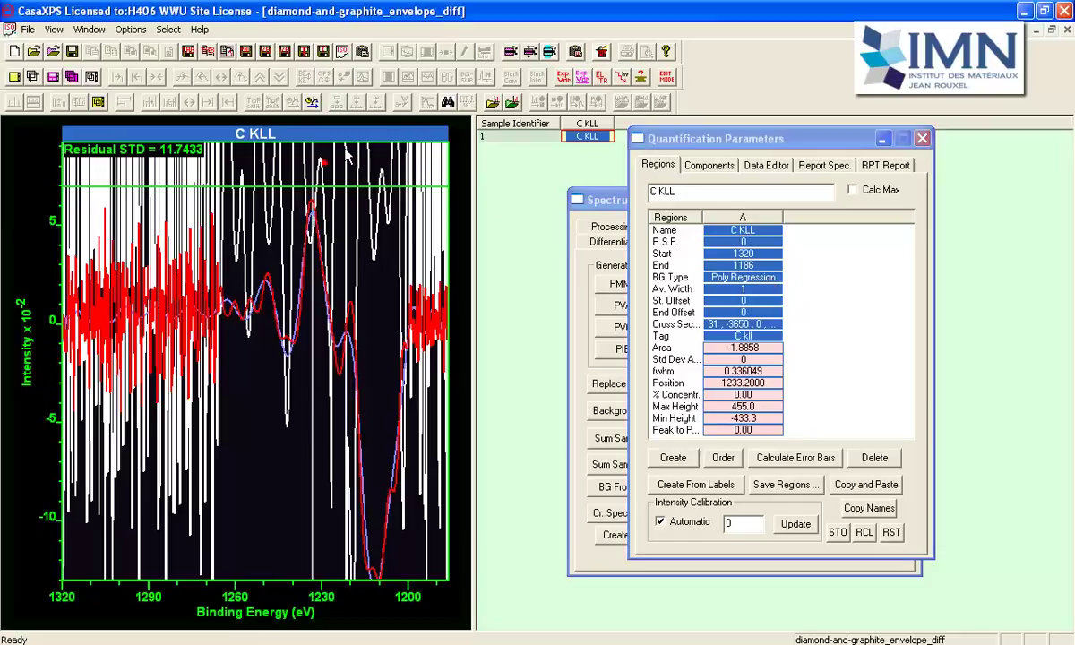
pyautogui.click(430, 78)
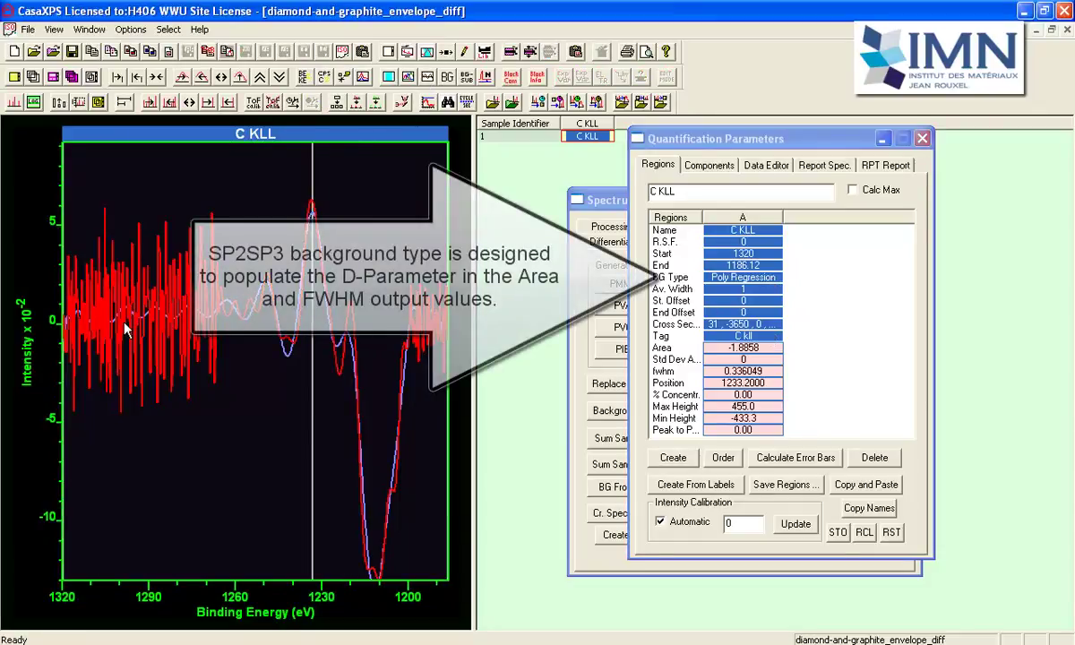
# Limit the derivative's region to about 1256.78 to 1199.74 eV and set its background type to SP2SP3
pyautogui.moveTo(70, 324); pyautogui.dragTo(367, 363)
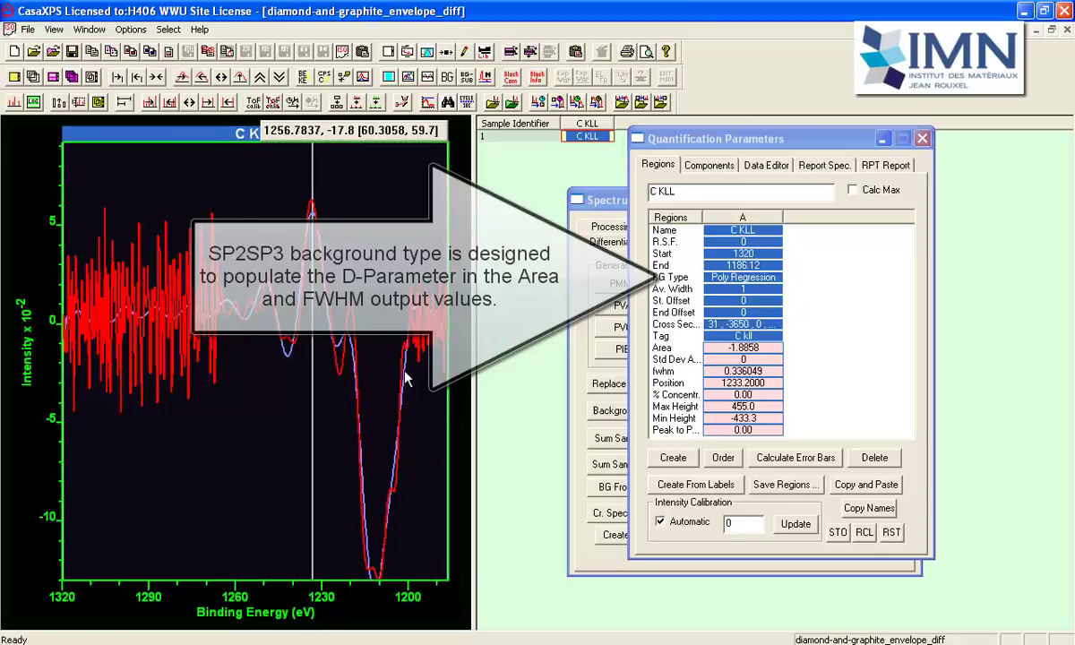
pyautogui.moveTo(433, 395); pyautogui.dragTo(408, 391)
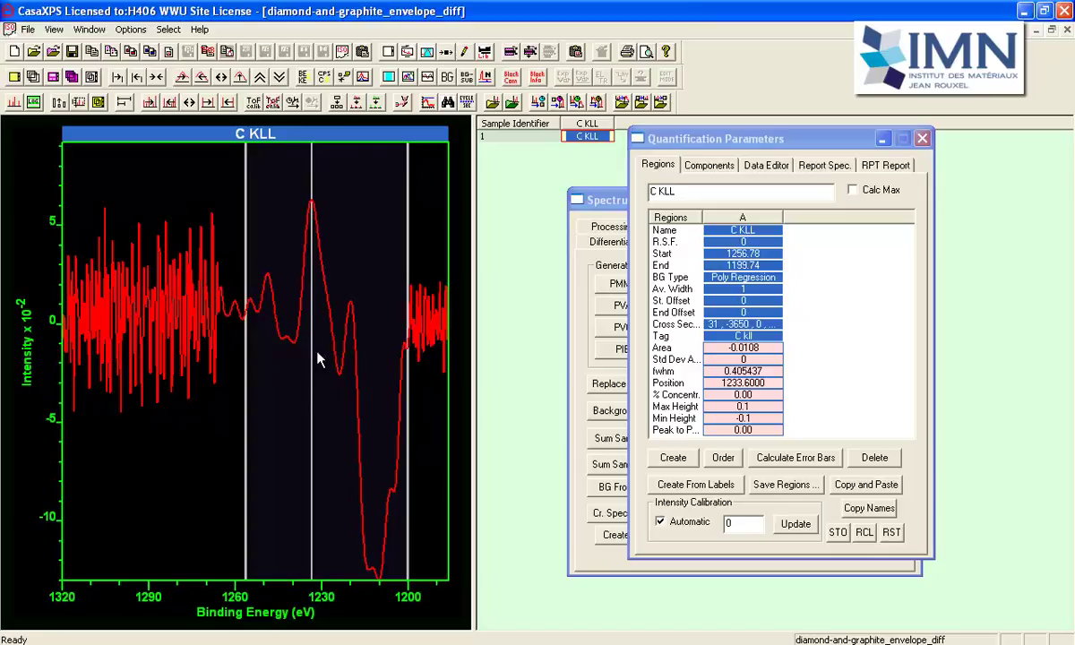
pyautogui.click(757, 278)
pyautogui.moveTo(779, 278); pyautogui.dragTo(704, 278)
pyautogui.write('sp2sp3')
pyautogui.press('Return')
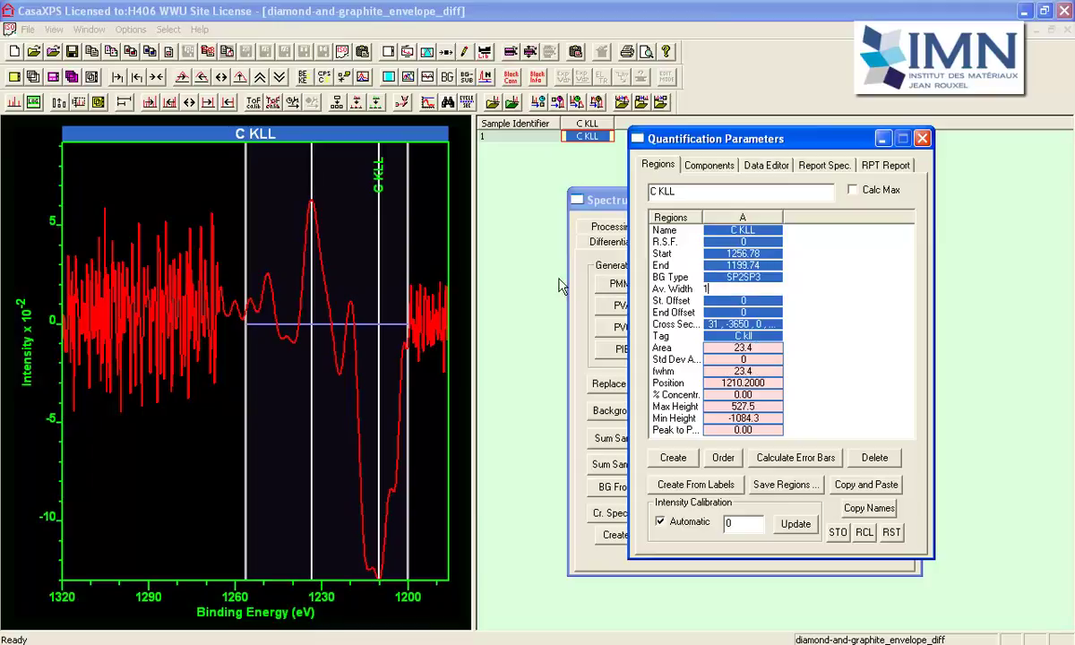
pyautogui.moveTo(474, 235); pyautogui.dragTo(538, 235)
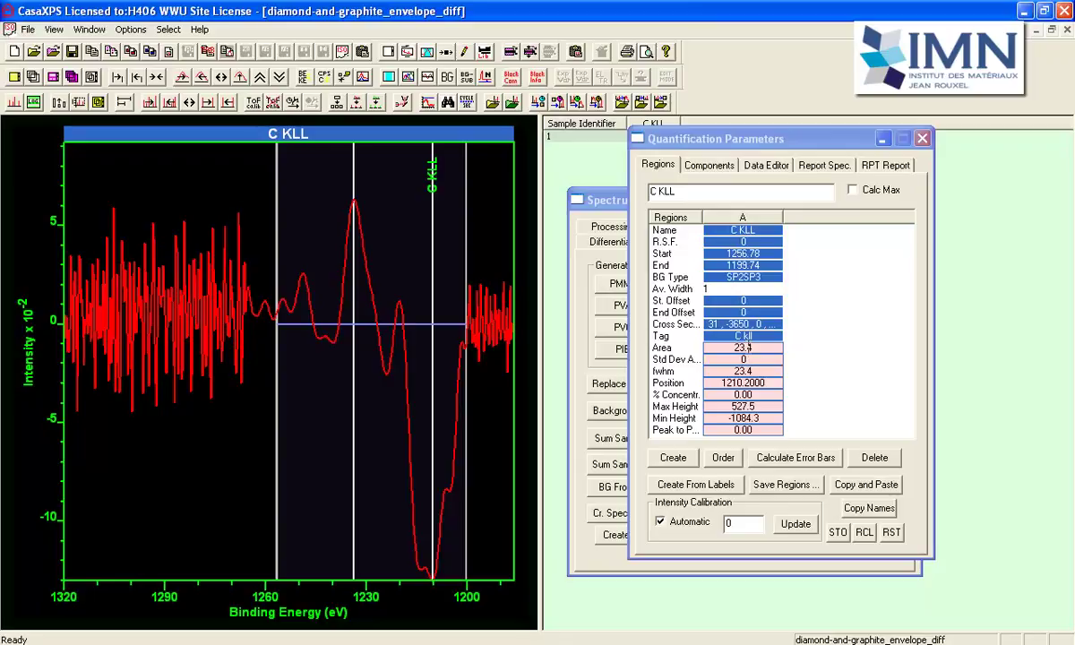
# Return to diamond-and-graphite.vms, display the C KLL/34 spectrum of sample yellow[10], and create a quantification region on it
pyautogui.moveTo(693, 146); pyautogui.dragTo(703, 174)
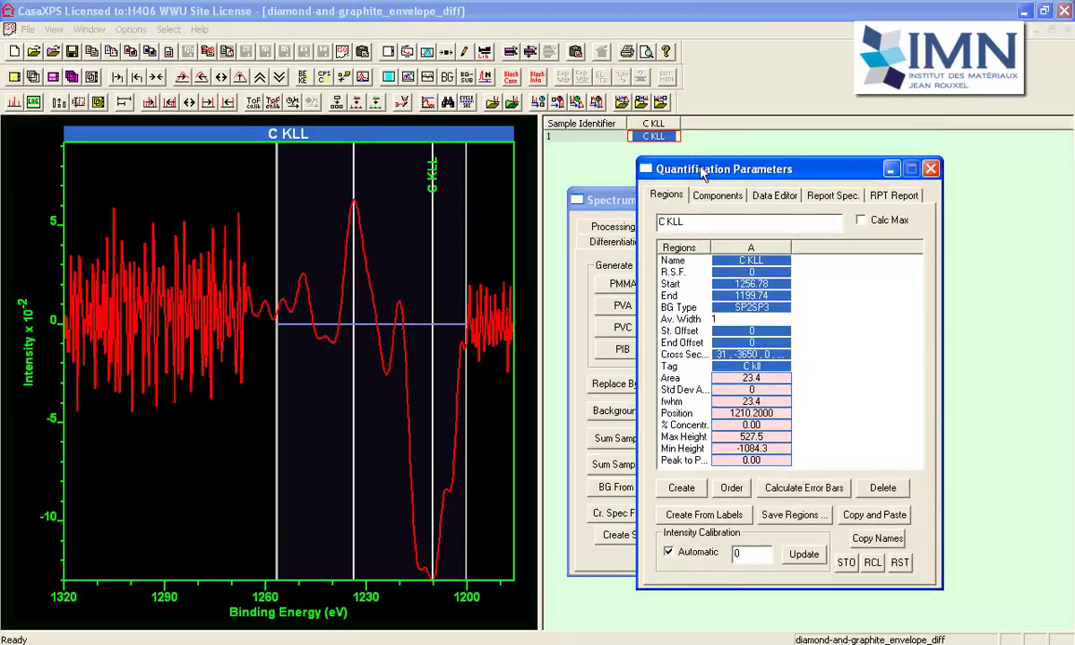
pyautogui.click(88, 28)
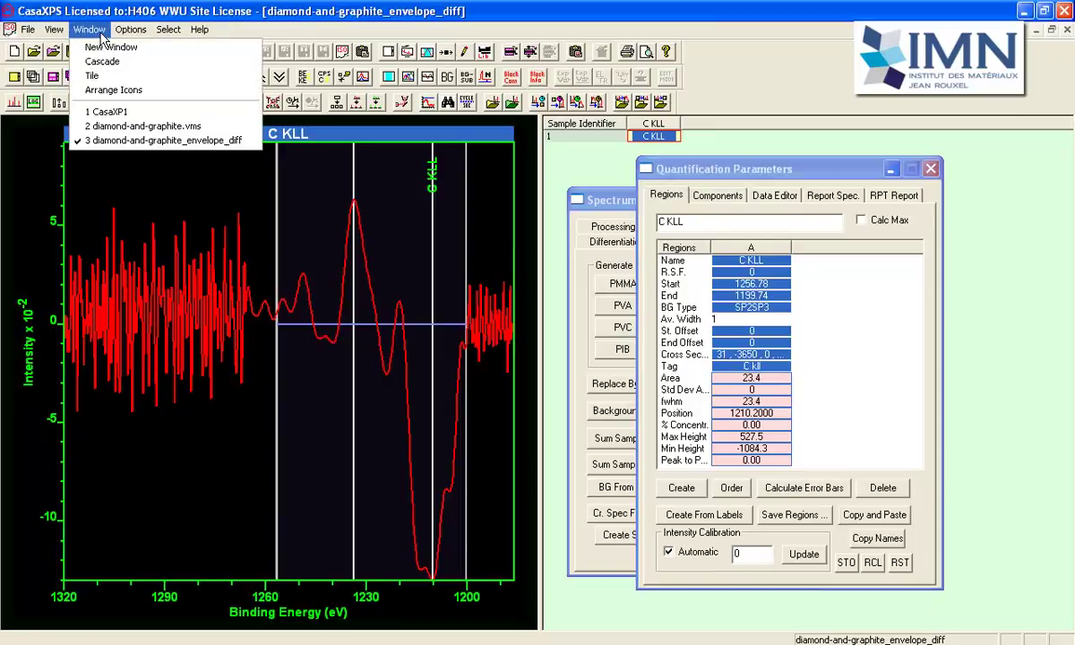
pyautogui.click(144, 126)
pyautogui.moveTo(708, 167); pyautogui.dragTo(754, 197)
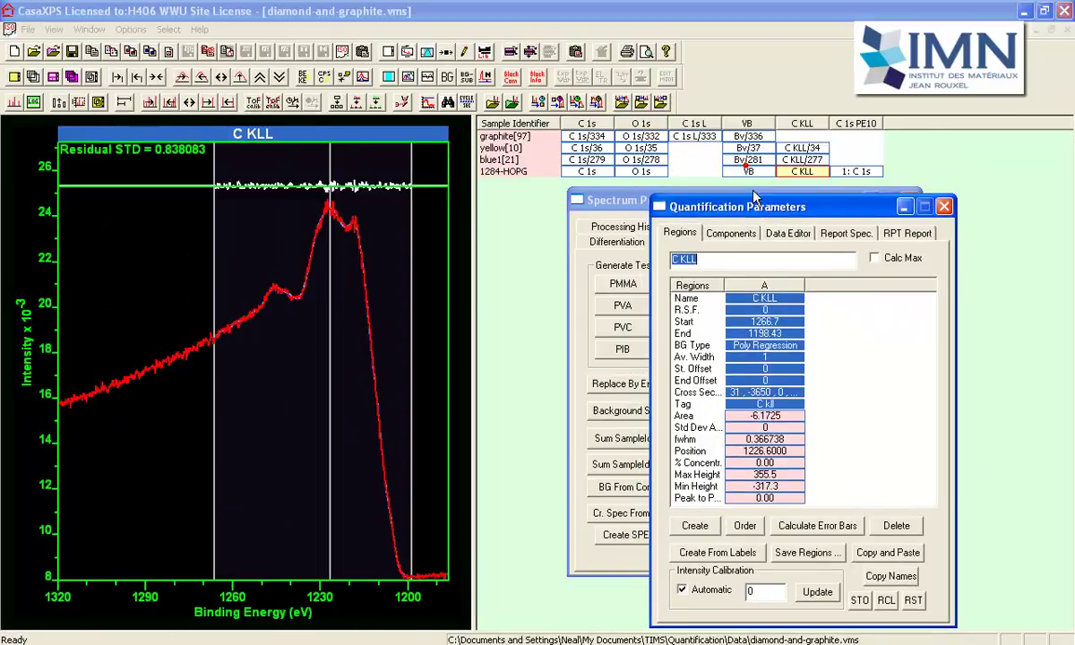
pyautogui.click(800, 148)
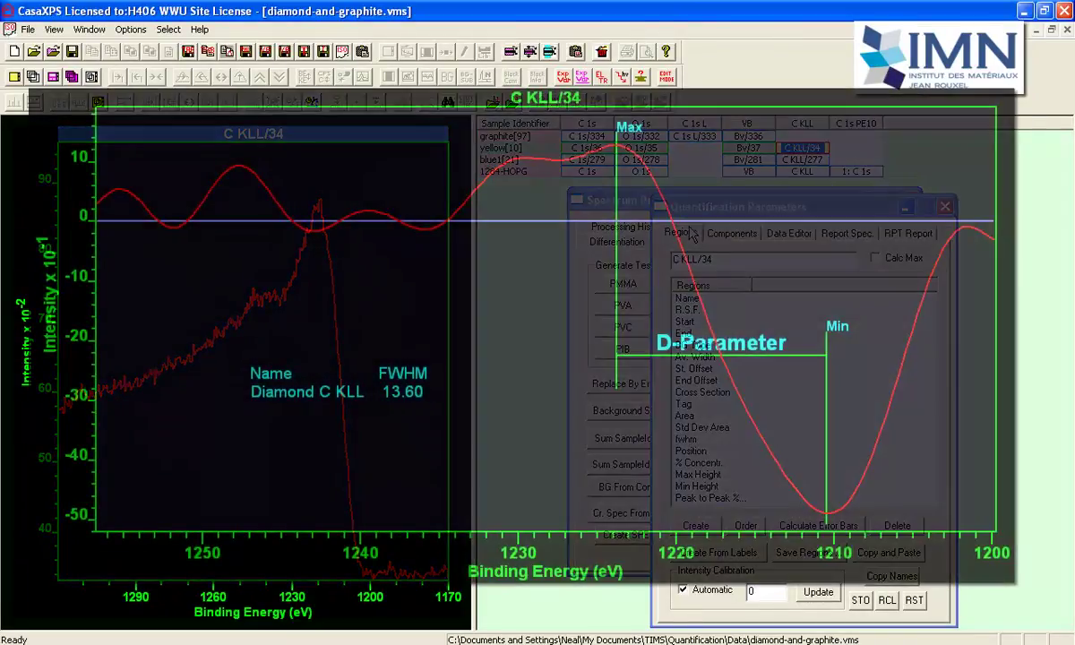
pyautogui.click(692, 234)
pyautogui.click(696, 526)
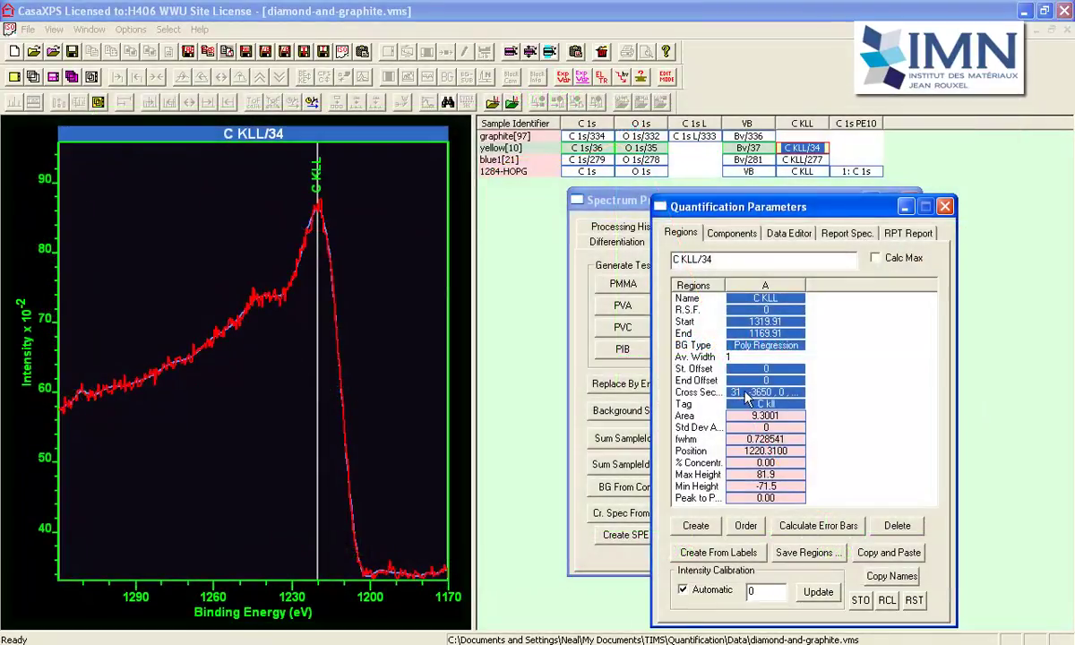
# Limit the C KLL/34 region to about 1270.17 to 1193.88 eV and display the residual of its polynomial fit
pyautogui.click(767, 357)
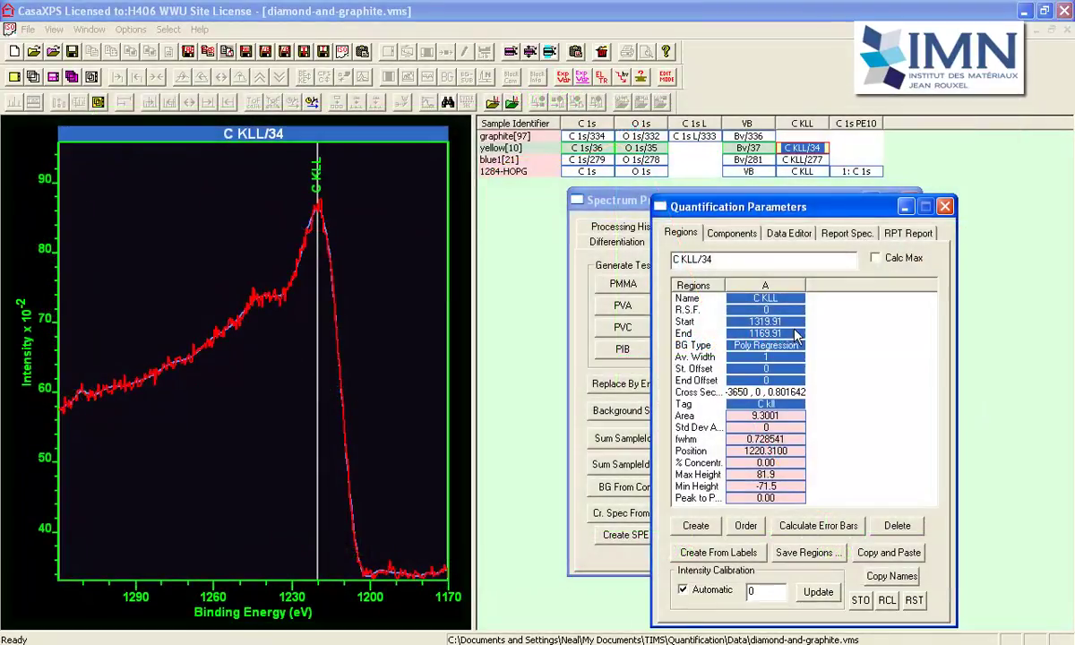
pyautogui.moveTo(809, 280); pyautogui.dragTo(835, 281)
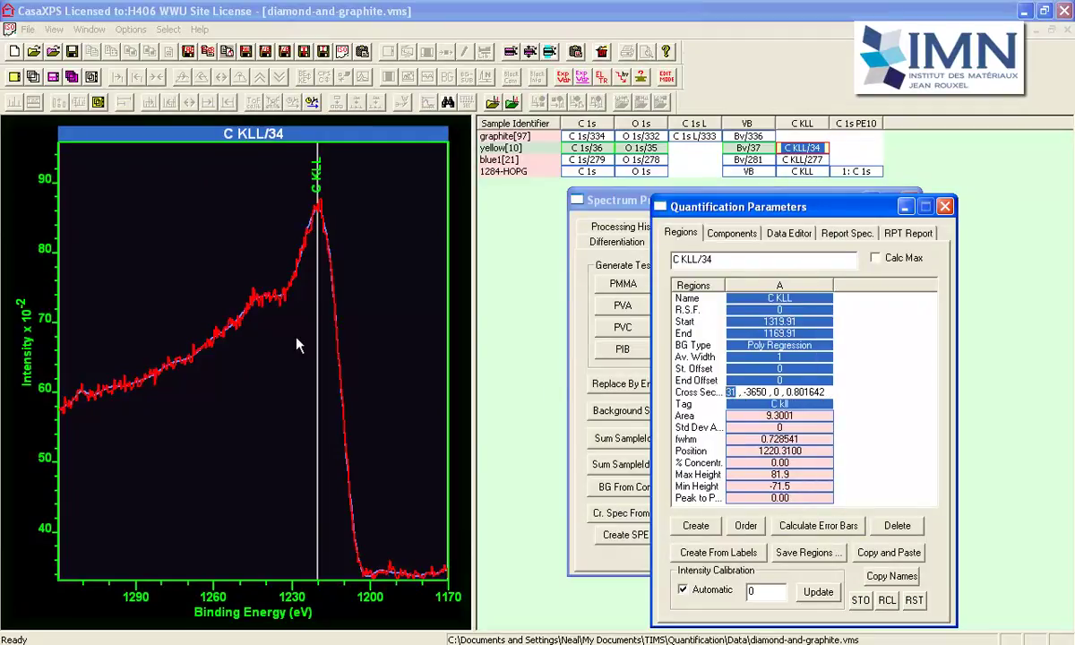
pyautogui.moveTo(94, 386); pyautogui.dragTo(190, 347)
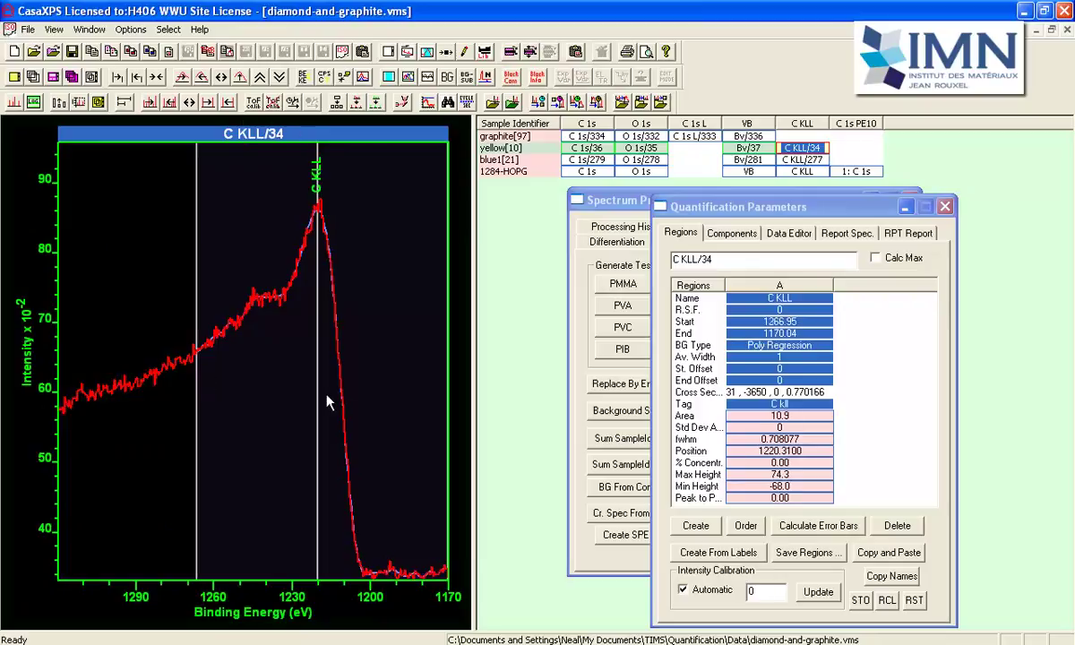
pyautogui.moveTo(439, 448); pyautogui.dragTo(385, 422)
pyautogui.click(408, 76)
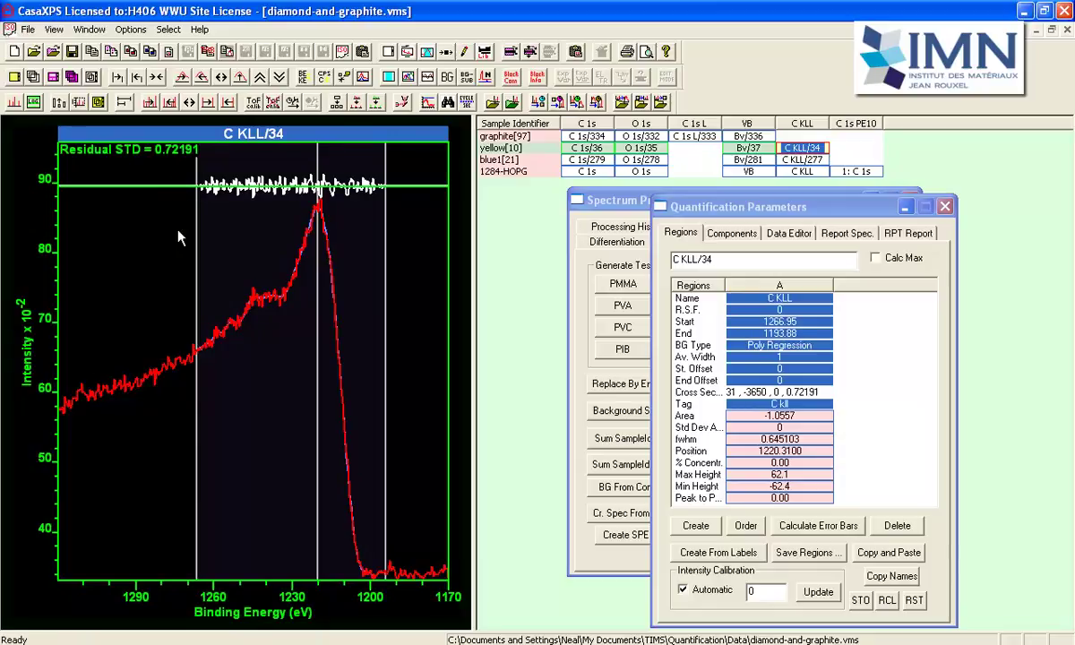
pyautogui.moveTo(192, 235); pyautogui.dragTo(189, 258)
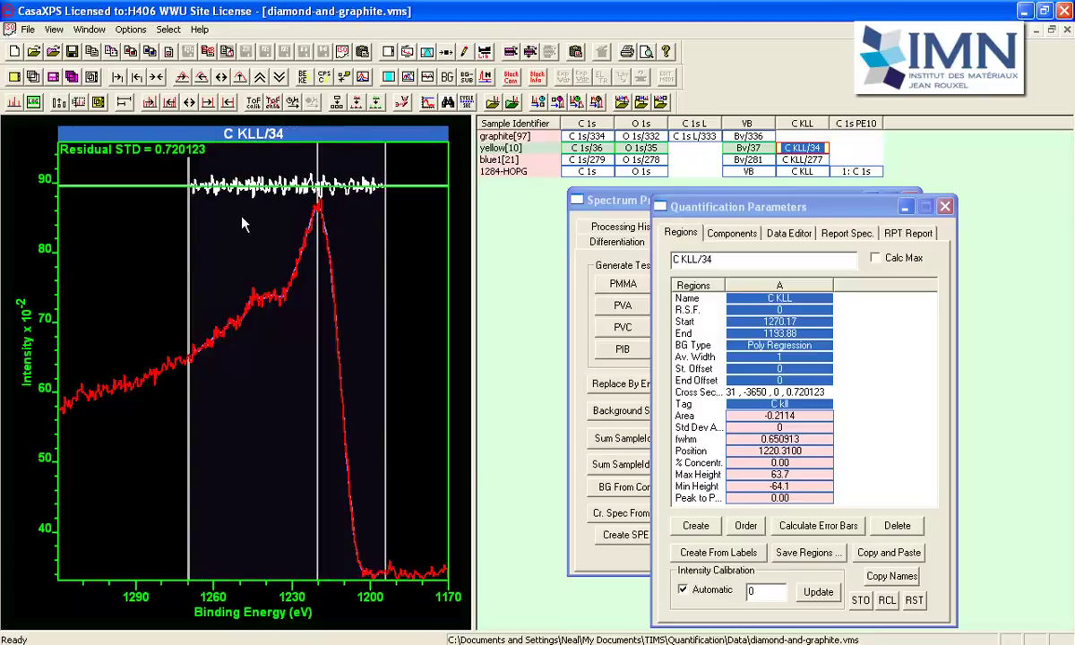
# Overlay the C KLL/34 and 1284-HOPG C KLL spectra and generate both derivative spectra with Diff Synthetic Env
pyautogui.click(589, 199)
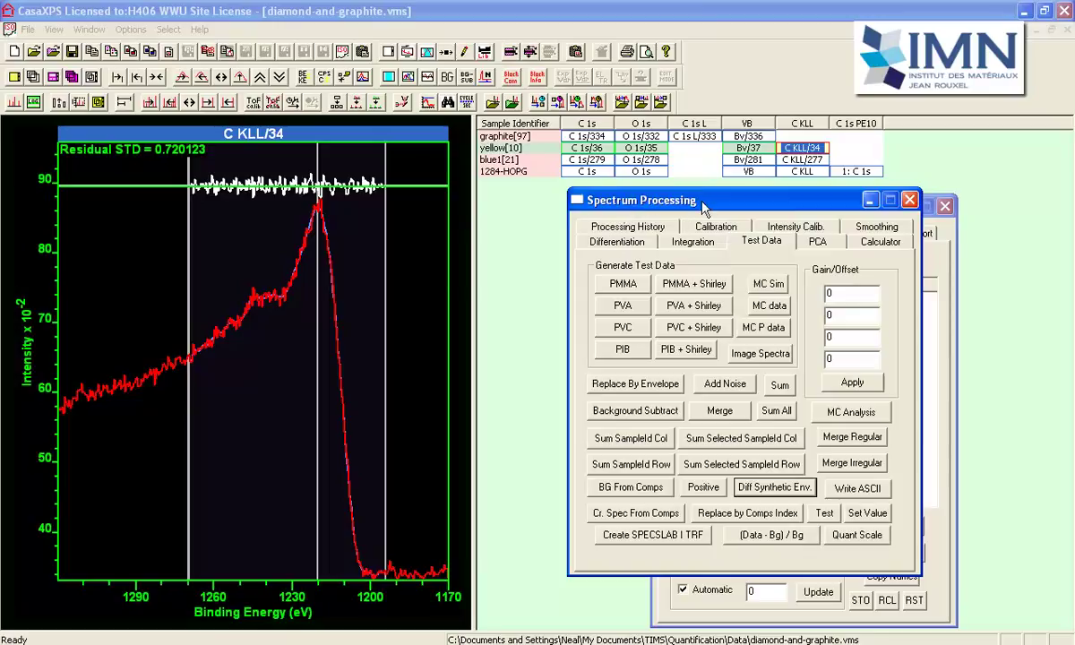
pyautogui.click(810, 173)
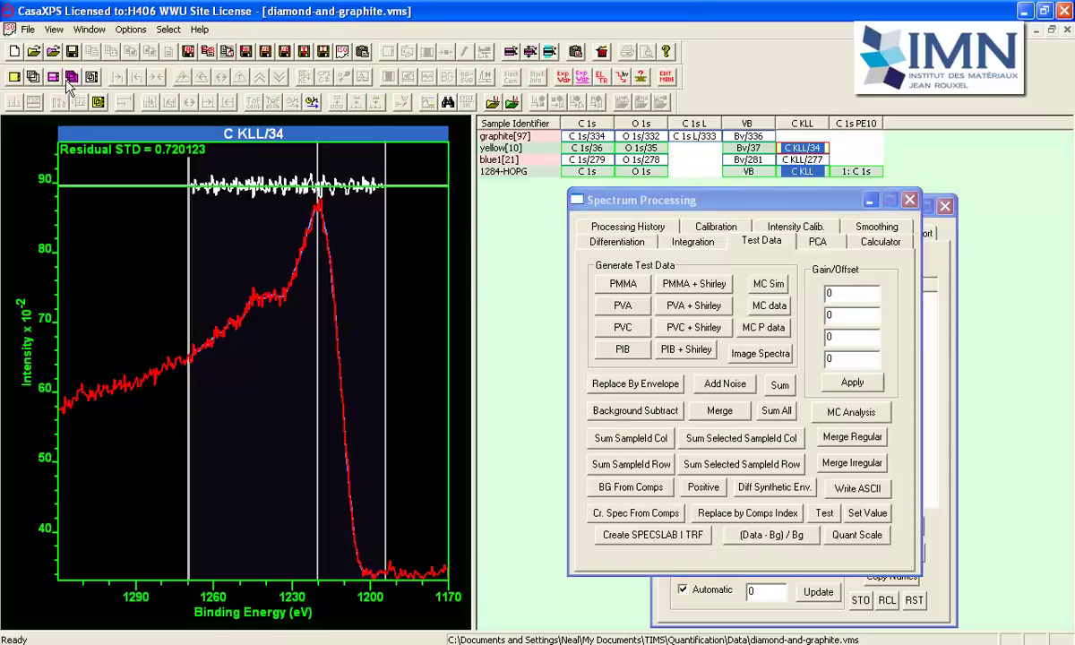
pyautogui.click(33, 77)
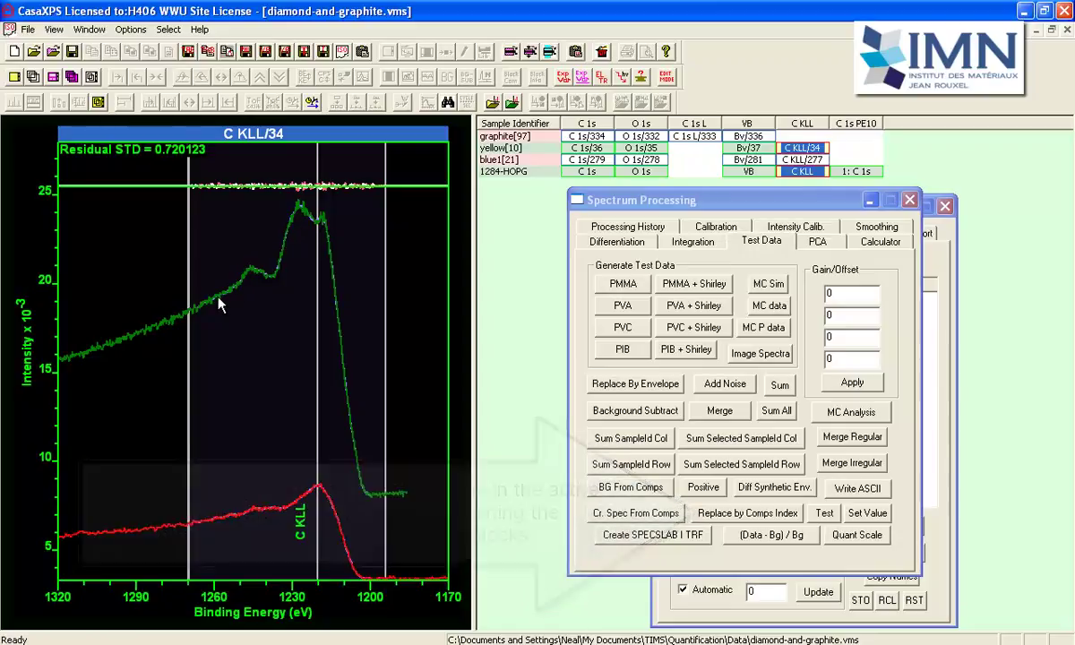
pyautogui.click(757, 487)
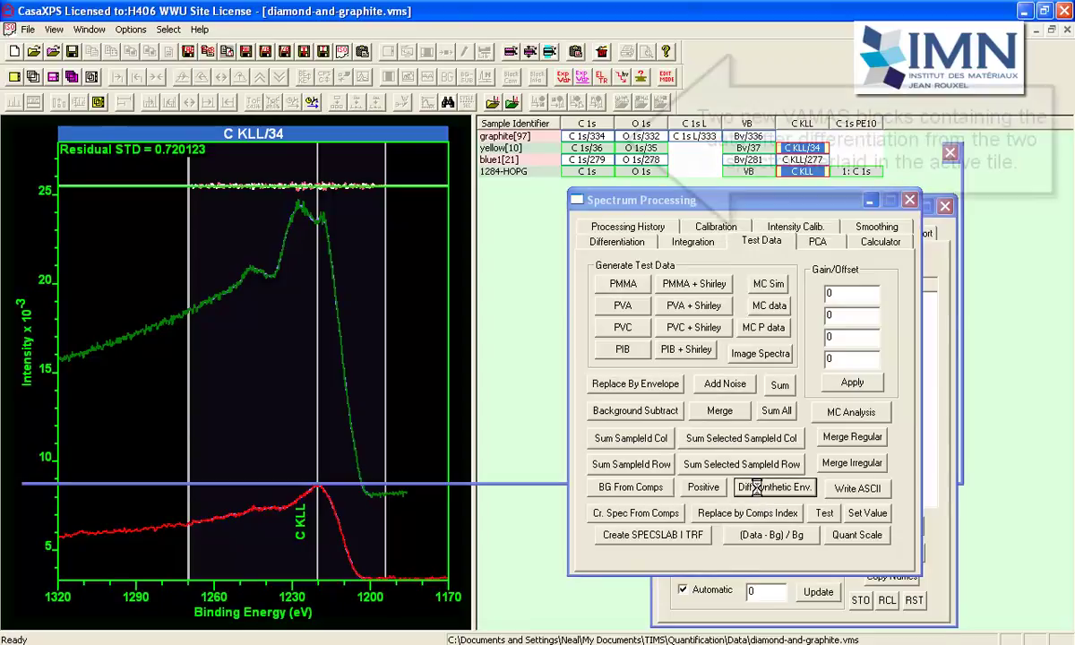
# Select both new derivative blocks and propagate the SP2SP3 region to them from the earlier HOPG derivative file
pyautogui.keyDown('shift'); pyautogui.click(587, 147); pyautogui.keyUp('shift')
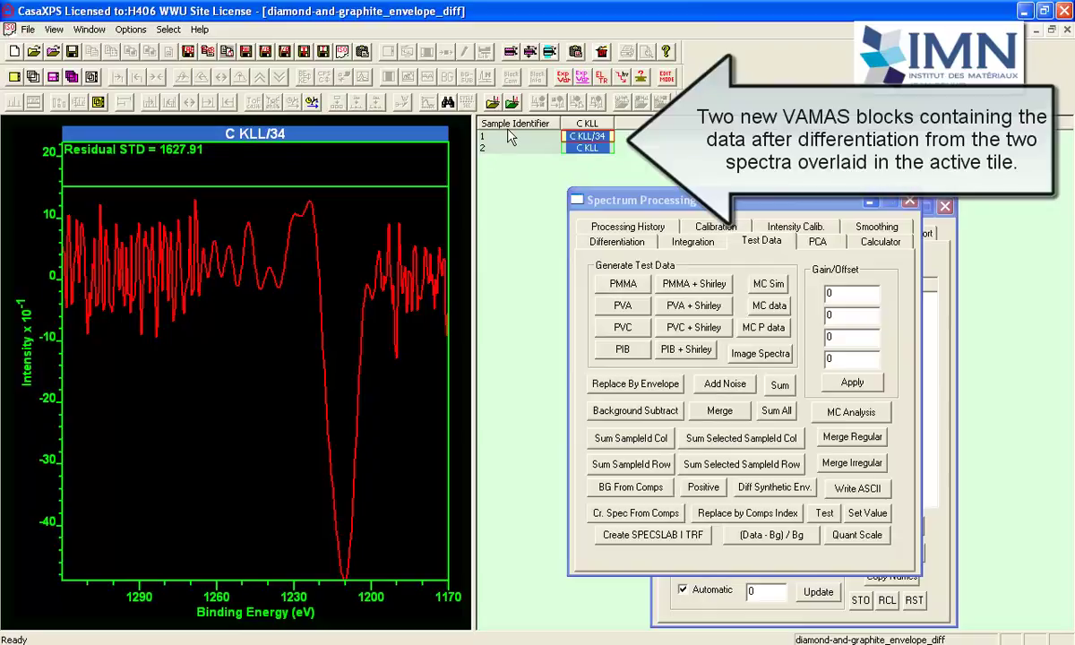
pyautogui.click(90, 29)
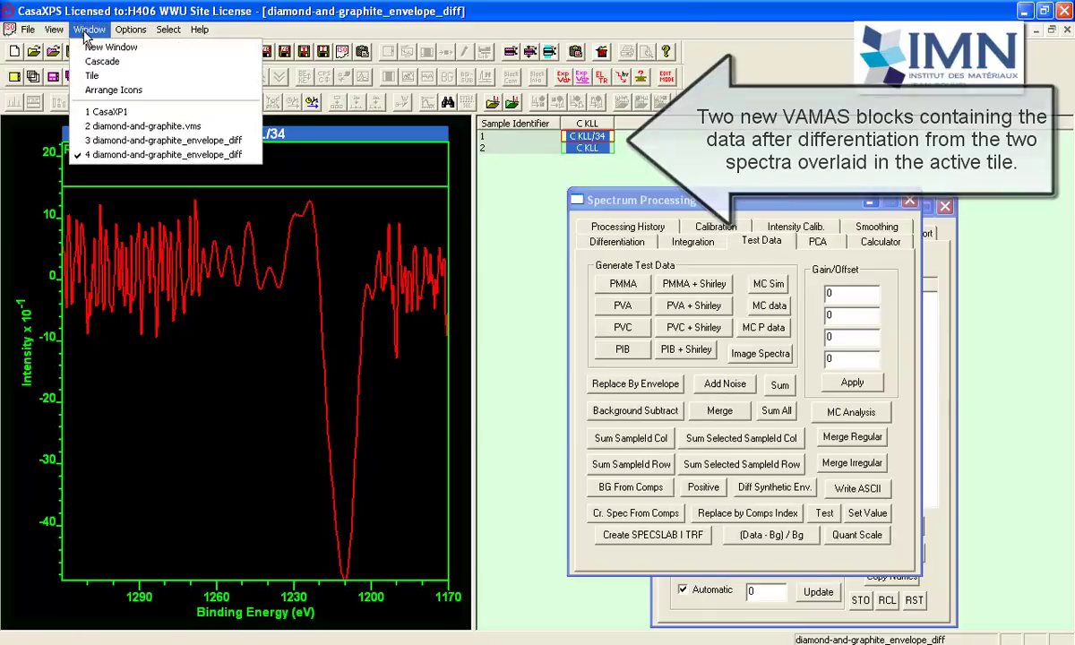
pyautogui.click(161, 140)
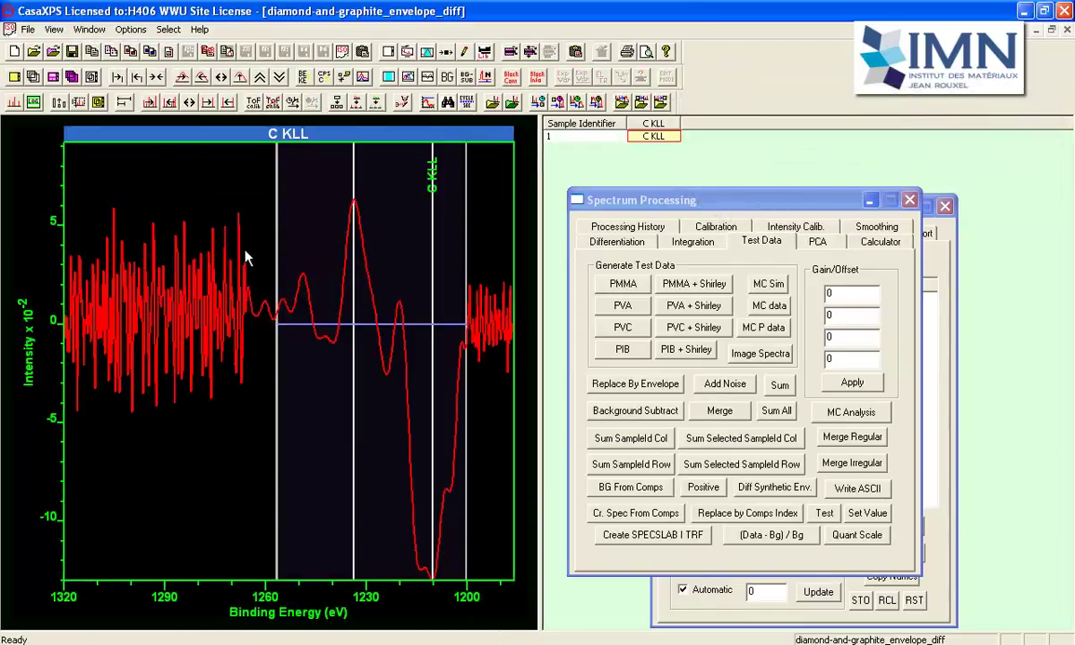
pyautogui.hotkey('ctrl', 'v')
pyautogui.click(364, 179)
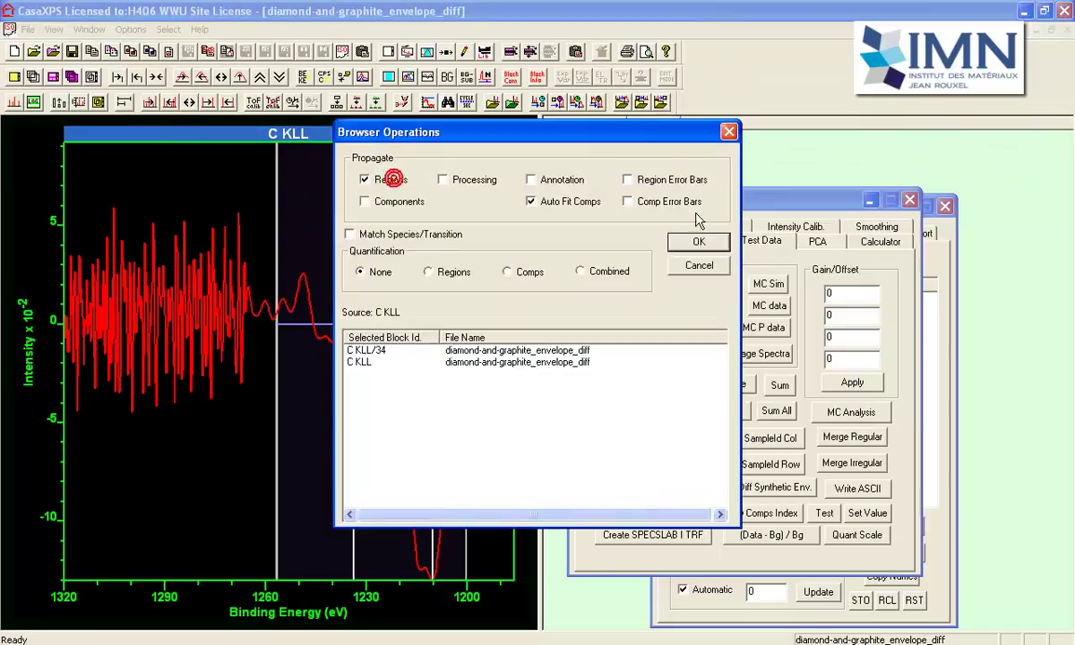
pyautogui.click(692, 244)
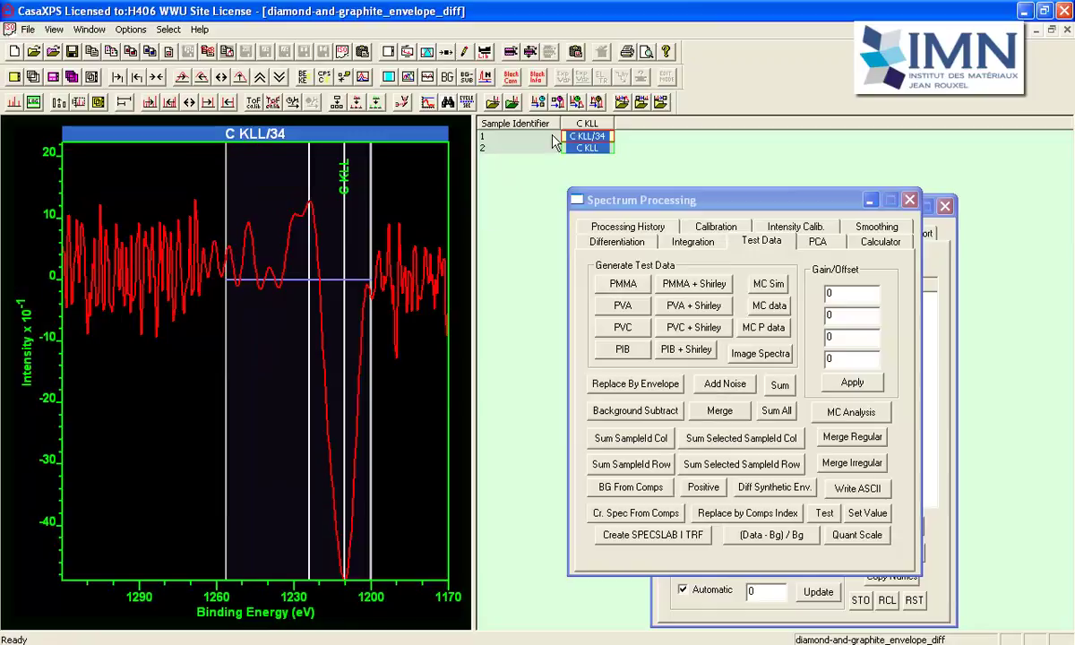
# Show the two derivatives in separate tiles and inspect the D-parameter in the region's Area value for C KLL/34 and C KLL
pyautogui.click(12, 76)
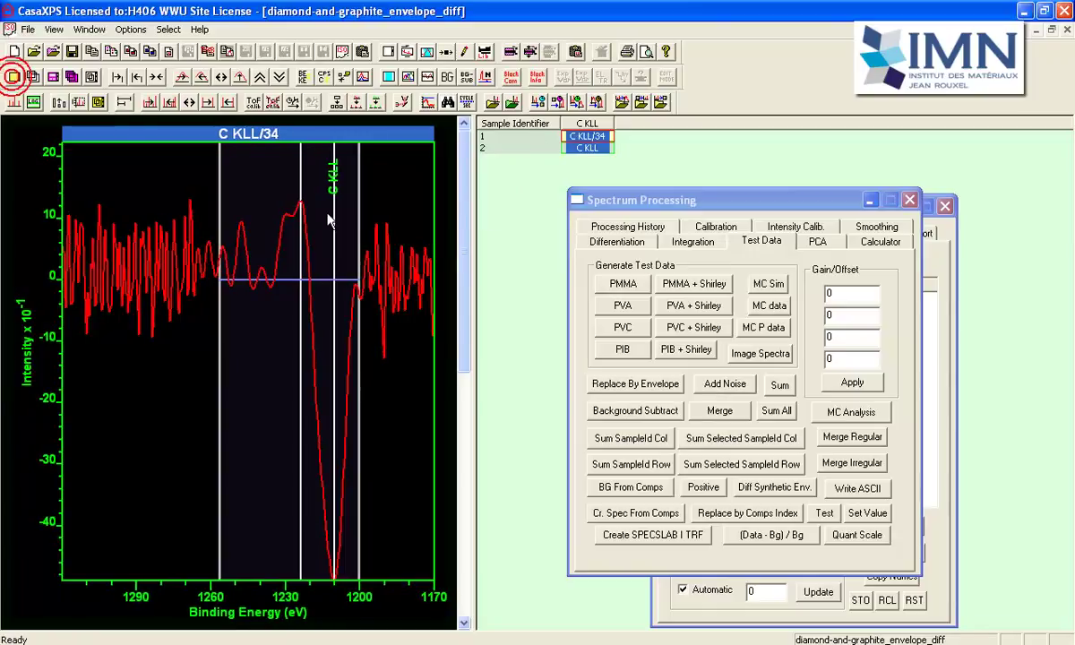
pyautogui.click(465, 439)
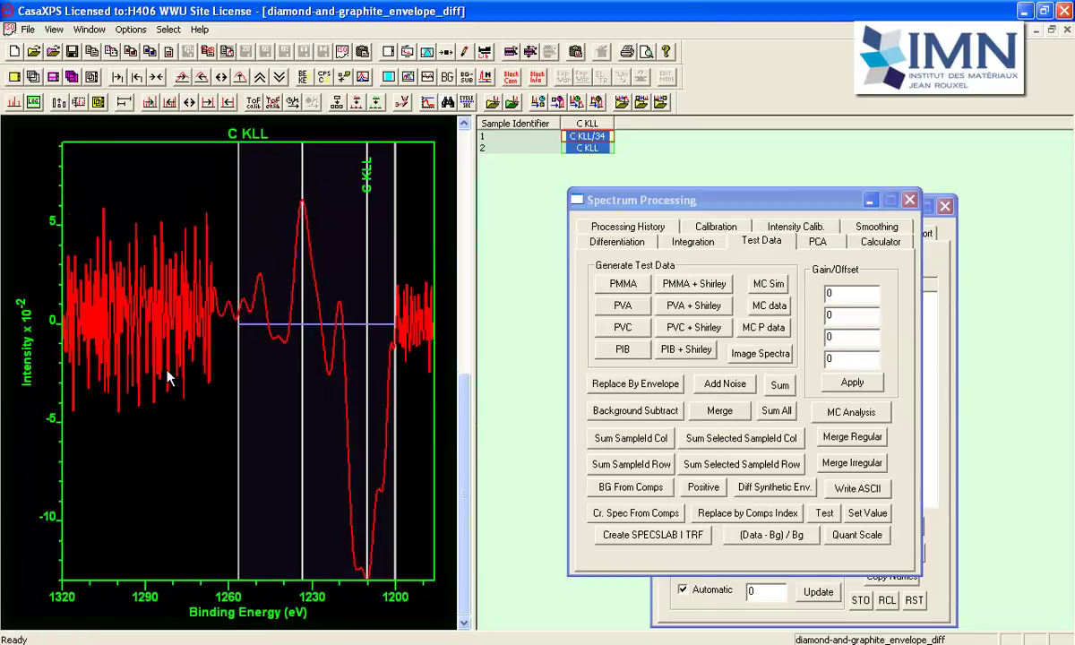
pyautogui.click(910, 199)
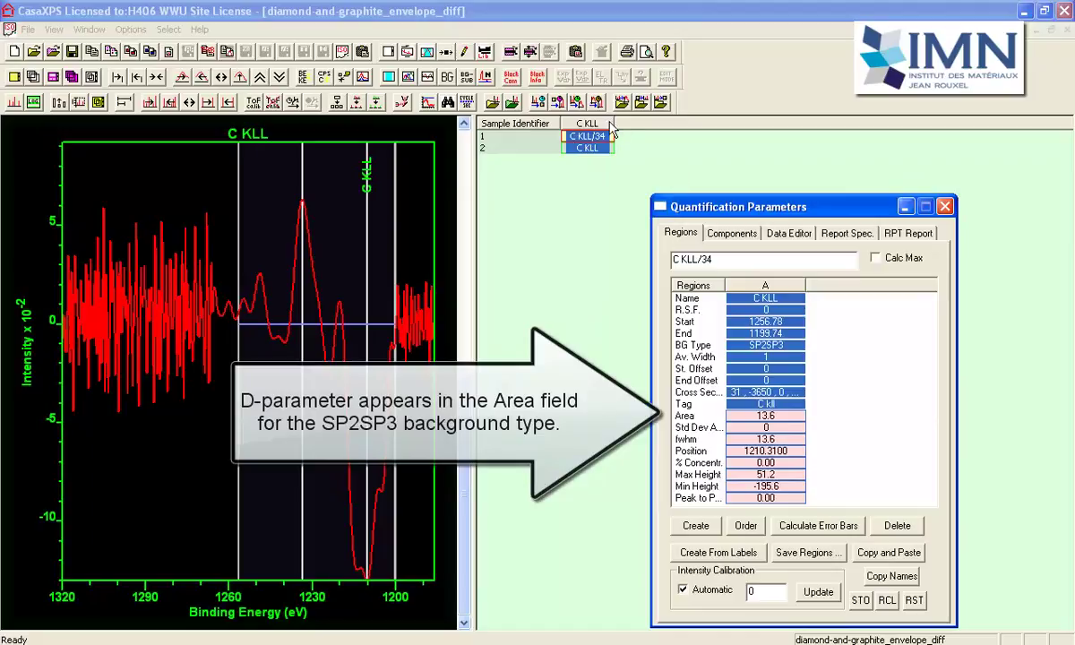
pyautogui.click(118, 192)
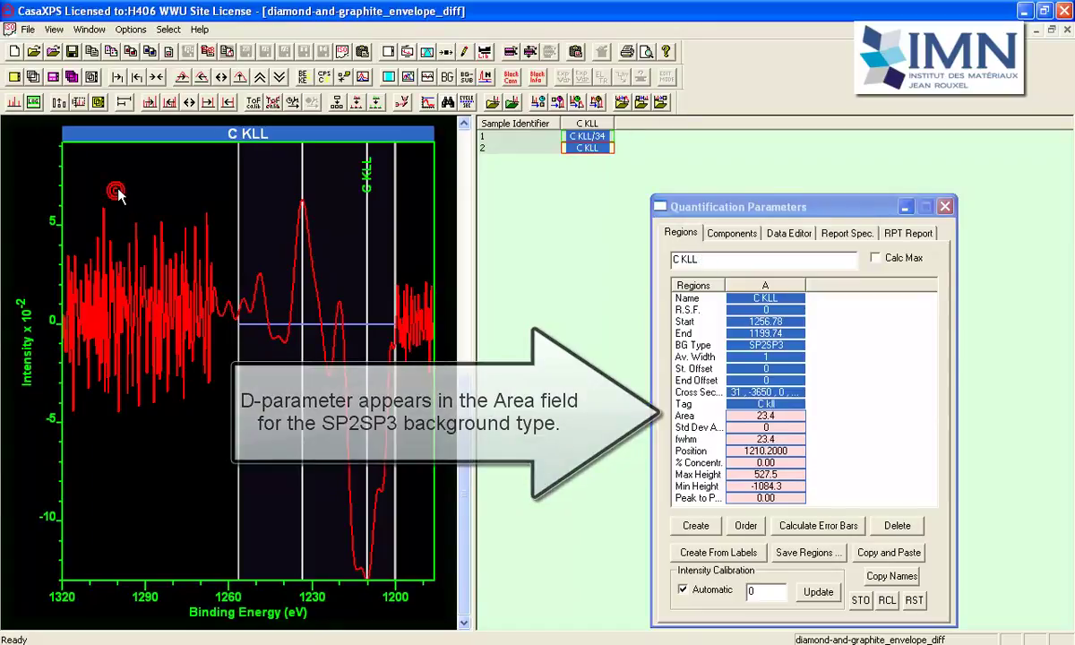